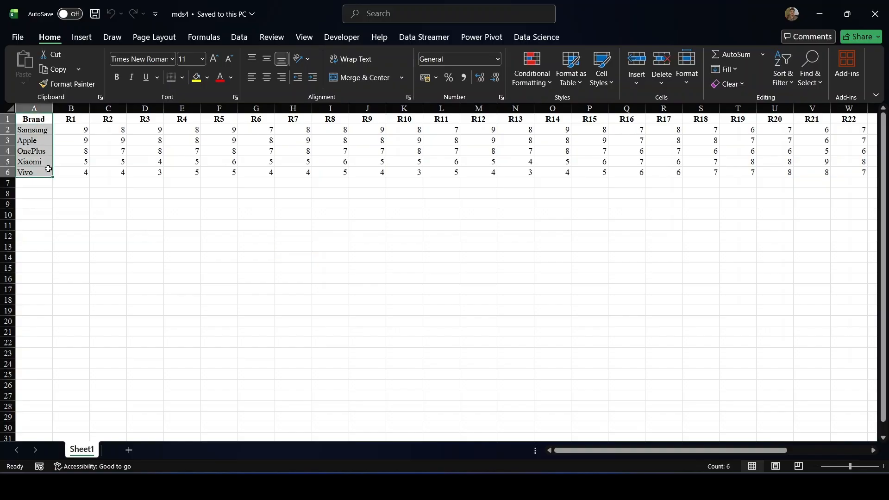
# Review the brand names and their ratings across respondent columns R1 to R30 in the mds4 worksheet.
pyautogui.click(39, 176)
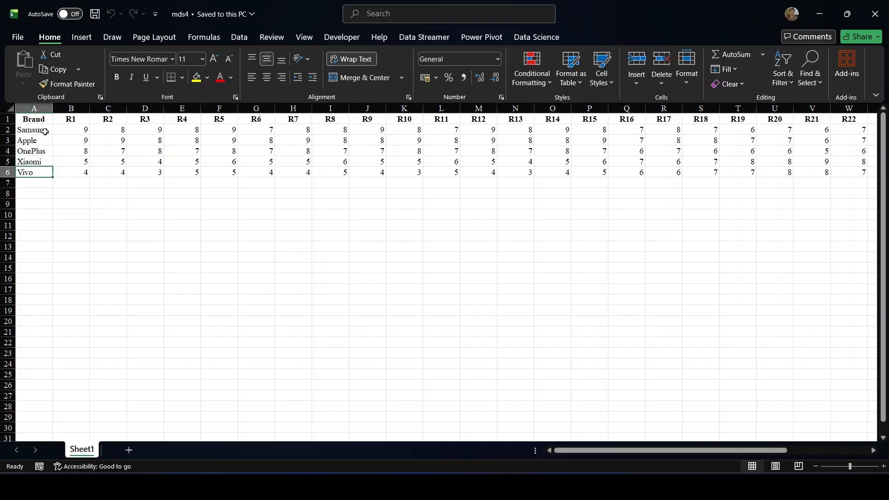
pyautogui.click(45, 192)
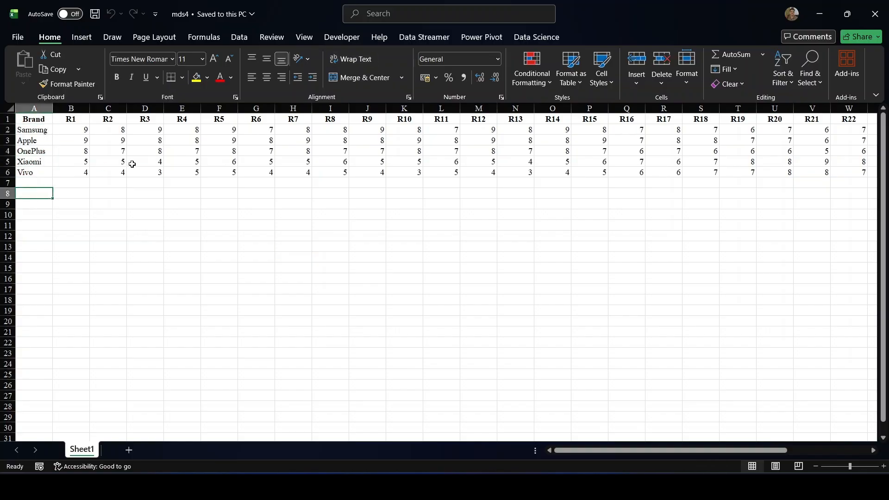
pyautogui.hscroll(1, 192, 173)
pyautogui.hscroll(-1, 191, 172)
pyautogui.hscroll(6, 323, 183)
pyautogui.hscroll(-6, 324, 183)
pyautogui.moveTo(79, 129); pyautogui.dragTo(860, 174)
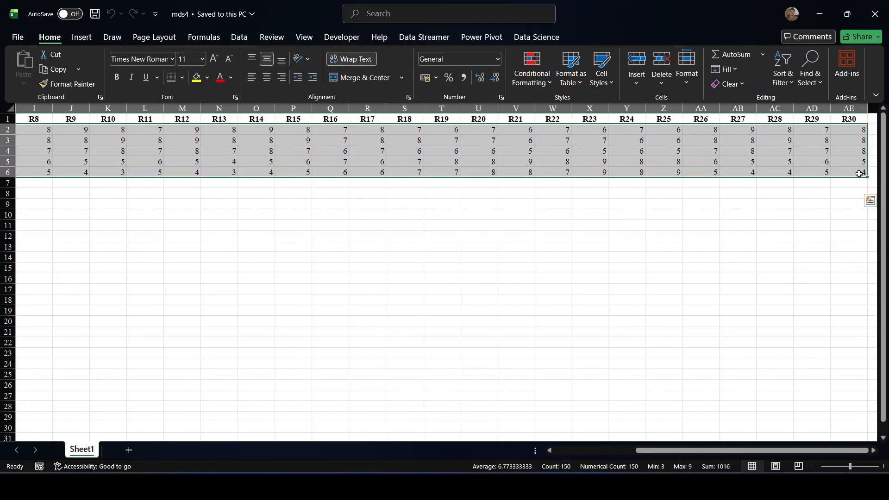
pyautogui.hscroll(-4, 445, 243)
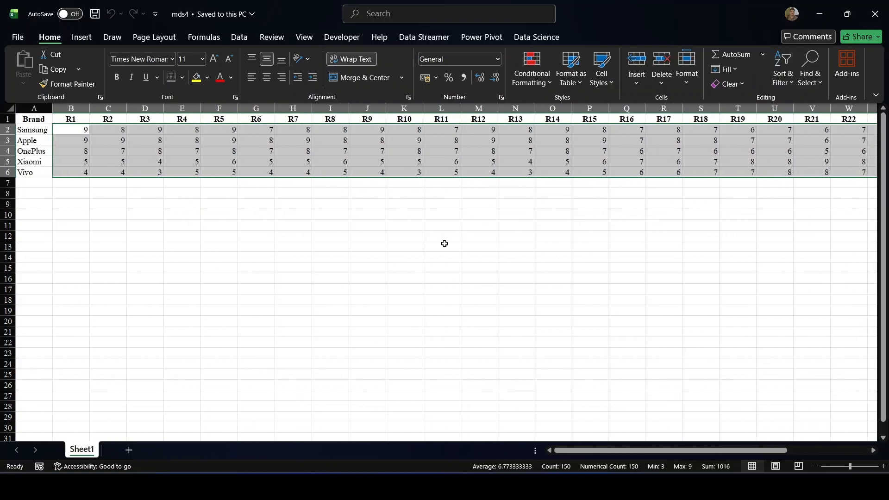
pyautogui.click(324, 320)
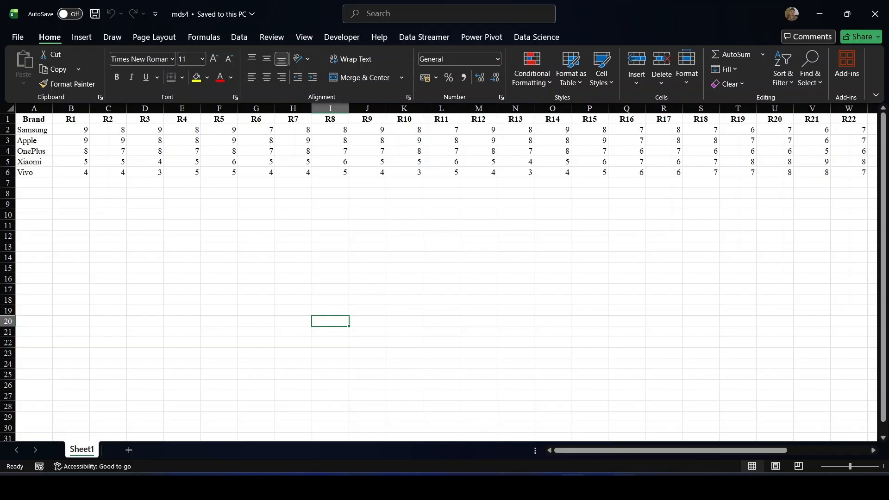
# Close the mds4 workbook in Excel and switch to jamovi.
pyautogui.click(623, 487)
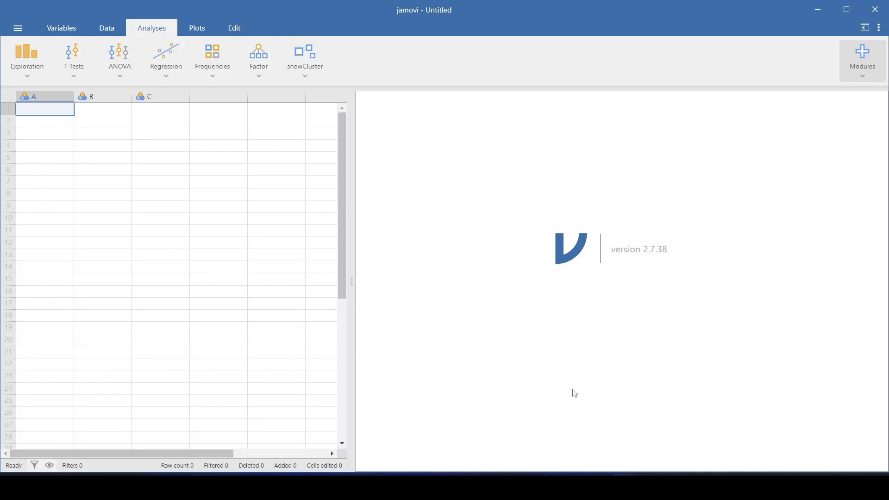
pyautogui.click(574, 487)
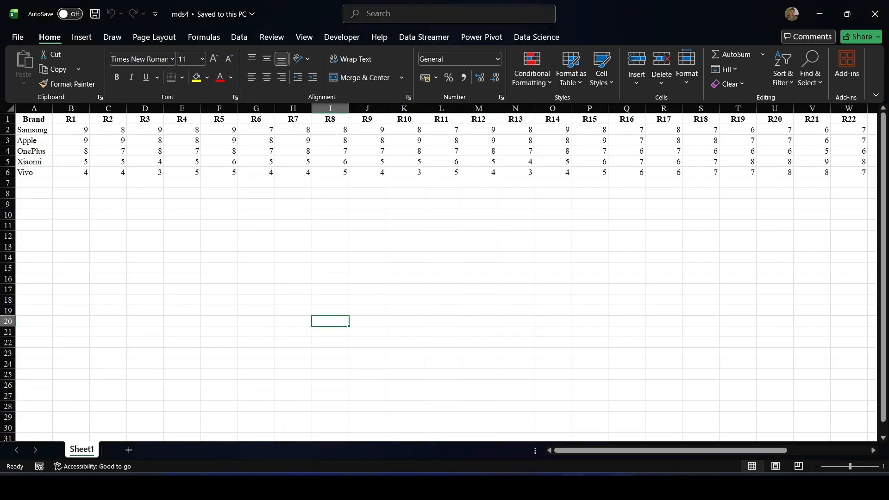
pyautogui.click(875, 14)
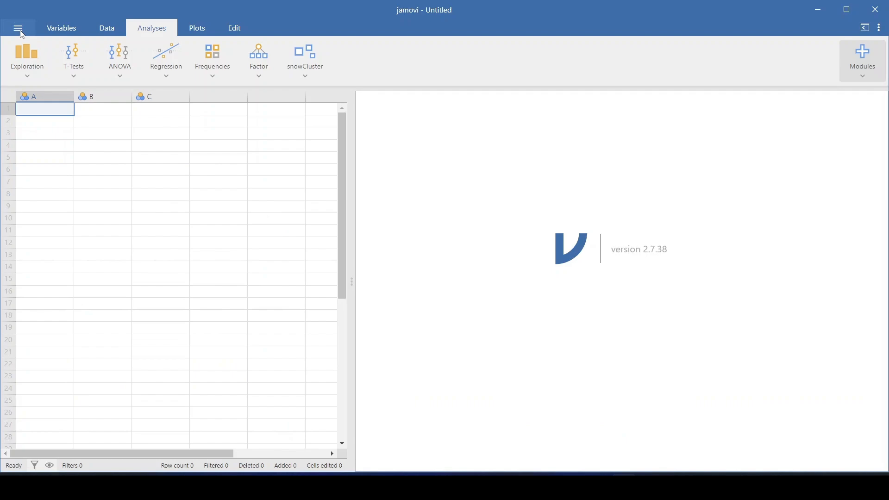
# Import the mds4 Excel file from the Downloads folder using Special Import.
pyautogui.click(18, 29)
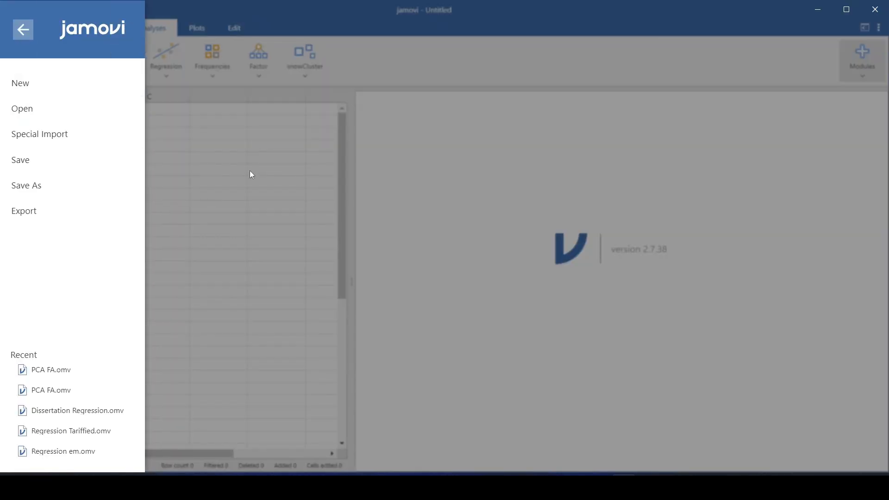
pyautogui.click(251, 172)
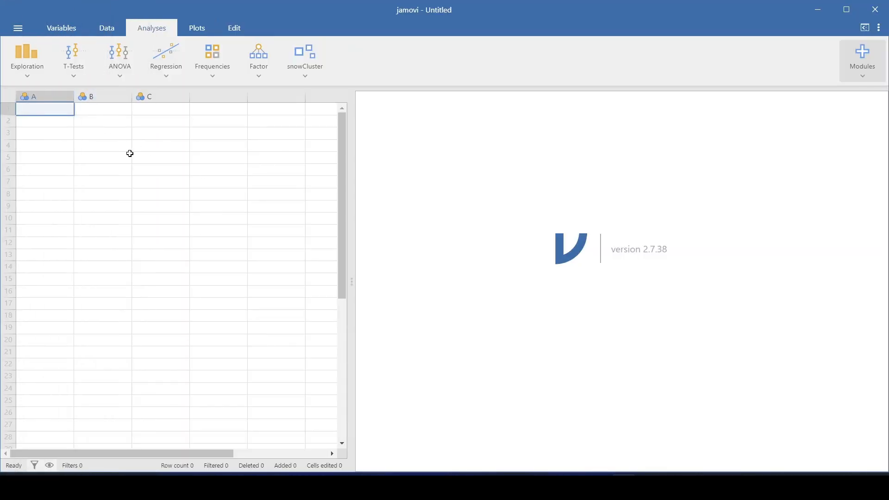
pyautogui.click(19, 28)
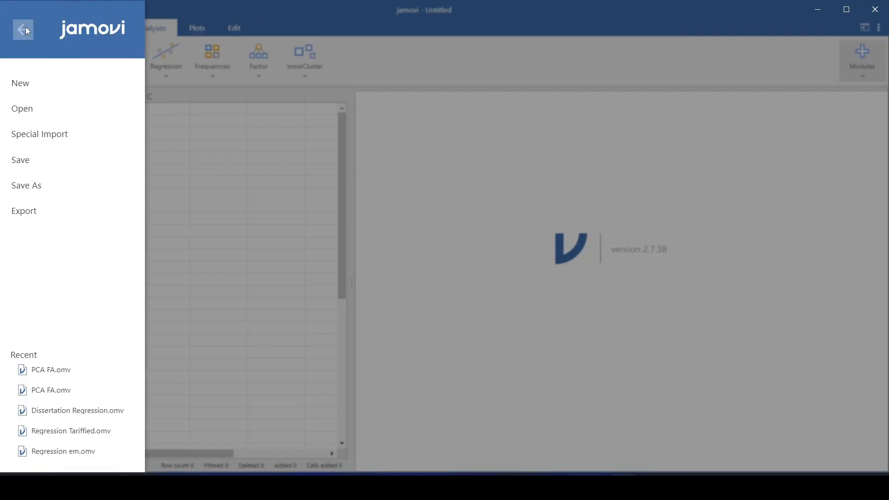
pyautogui.click(82, 133)
pyautogui.click(410, 25)
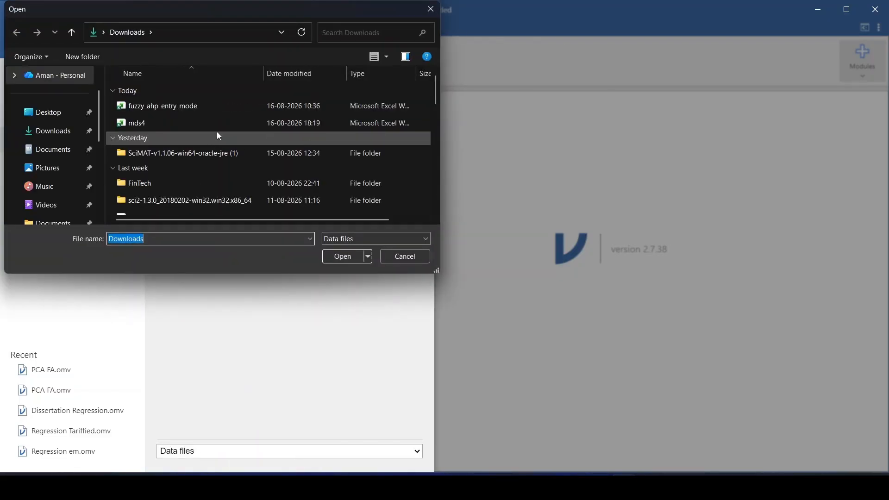
pyautogui.click(209, 122)
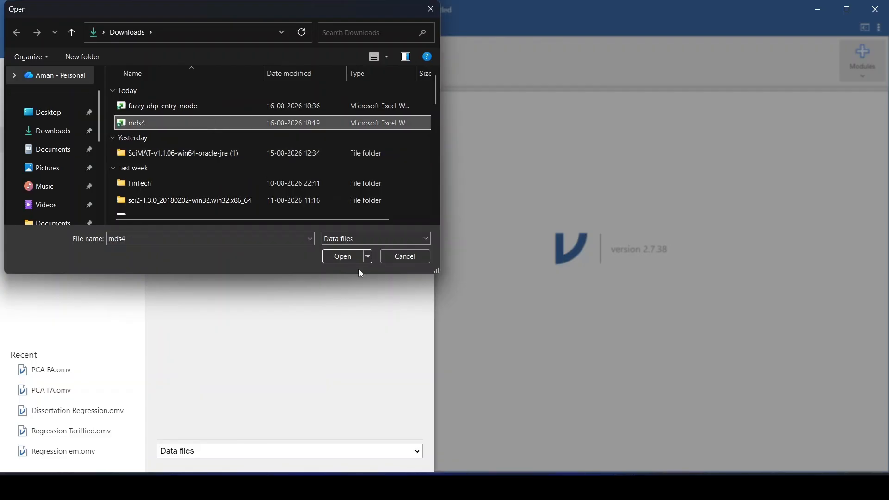
pyautogui.click(346, 257)
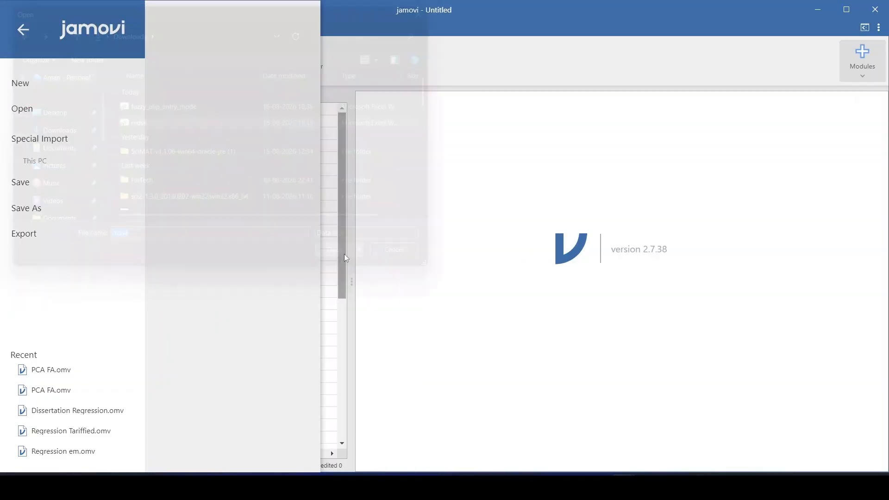
# Delete the three empty variables A, B and C in front of the Brand column.
pyautogui.hscroll(15, 226, 309)
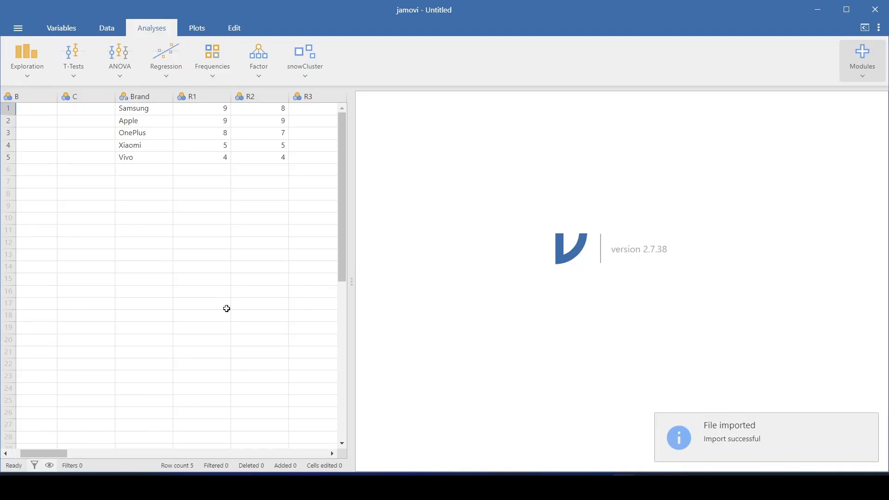
pyautogui.hscroll(-10, 226, 308)
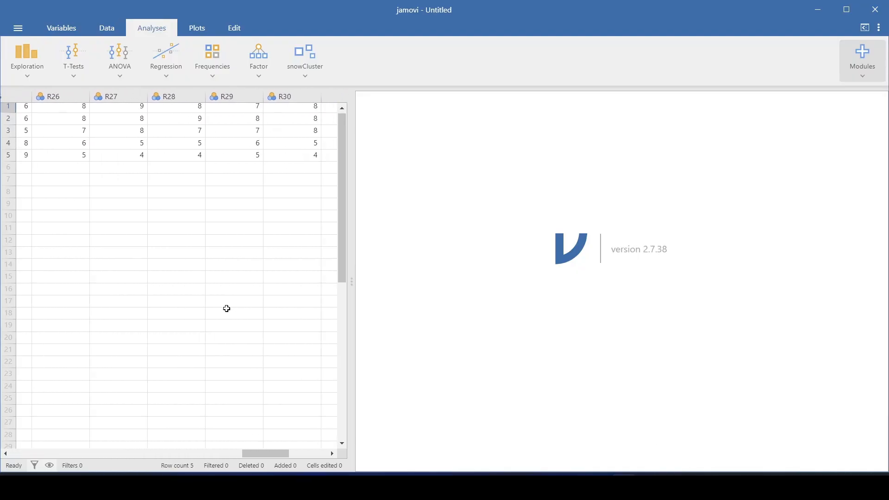
pyautogui.hscroll(-8, 227, 308)
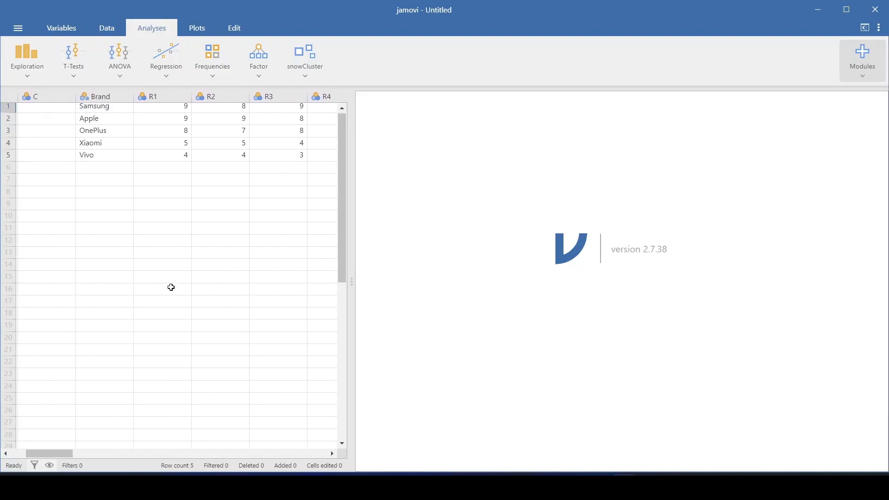
pyautogui.moveTo(56, 101); pyautogui.dragTo(153, 141)
pyautogui.rightClick(139, 141)
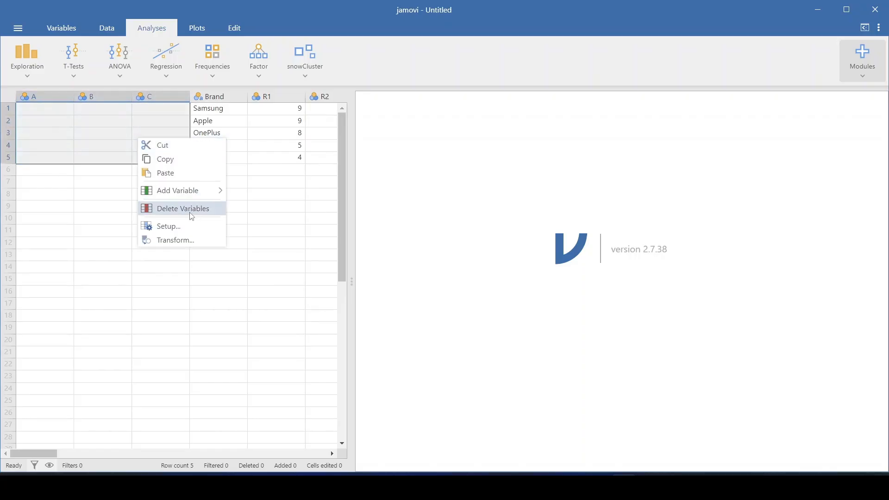
pyautogui.click(190, 211)
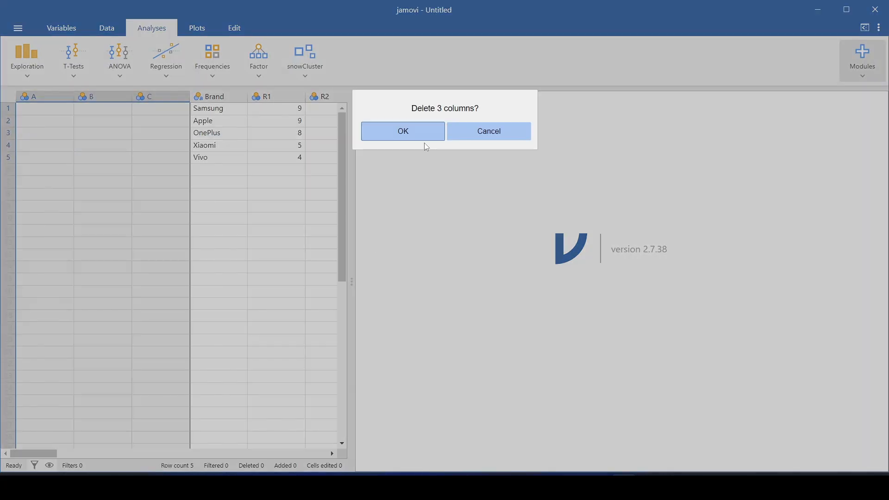
pyautogui.click(440, 131)
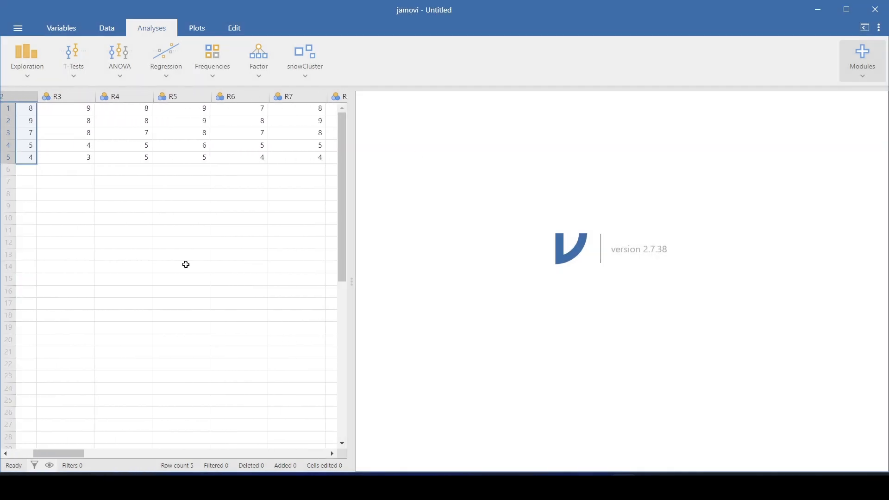
# Look through the imported respondent rating columns for all five brands in the dataset.
pyautogui.hscroll(10, 230, 147)
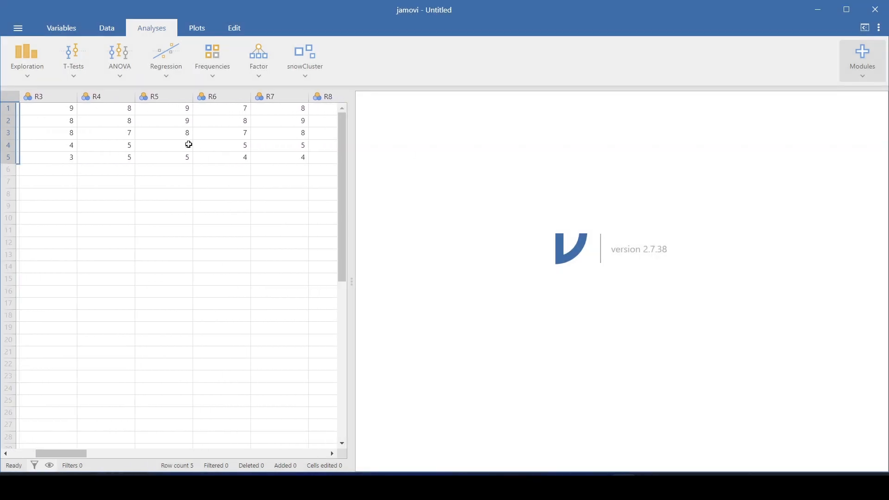
pyautogui.hscroll(7, 189, 145)
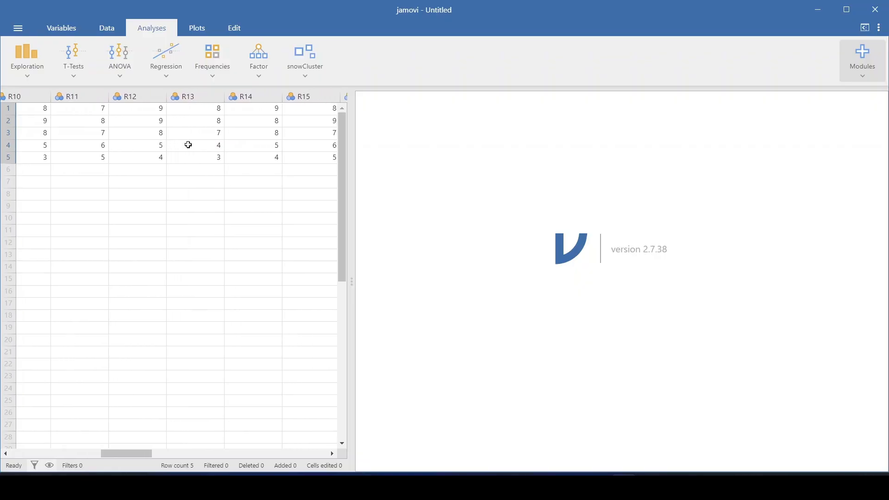
pyautogui.hscroll(8, 188, 145)
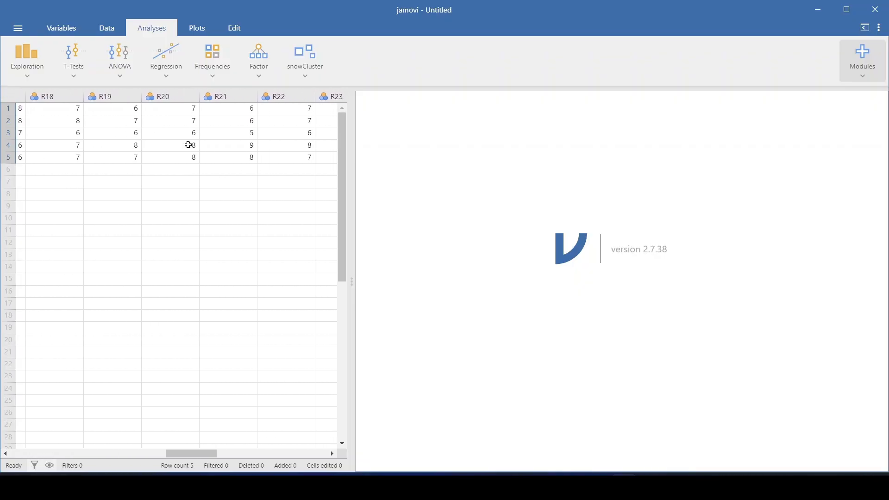
pyautogui.hscroll(-12, 188, 145)
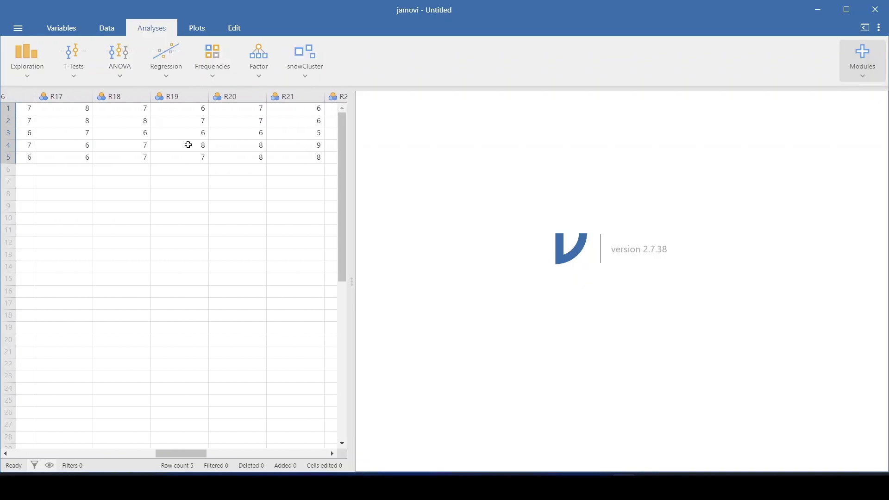
pyautogui.hscroll(-4, 188, 145)
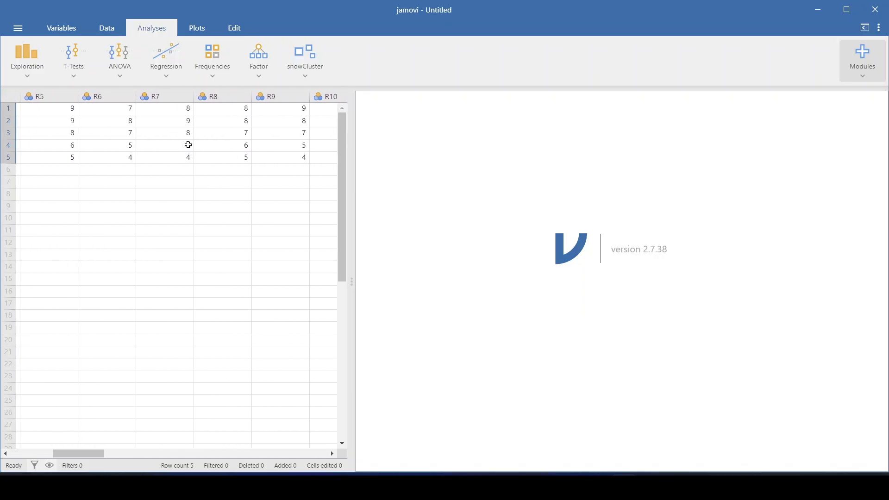
pyautogui.click(286, 179)
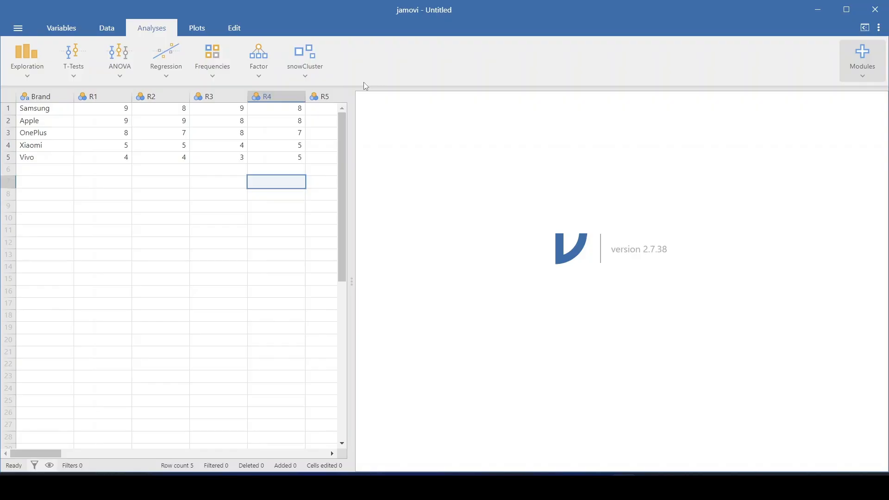
# Search the jamovi library for the snowCluster module, check whether it is installed, and close the library.
pyautogui.click(855, 64)
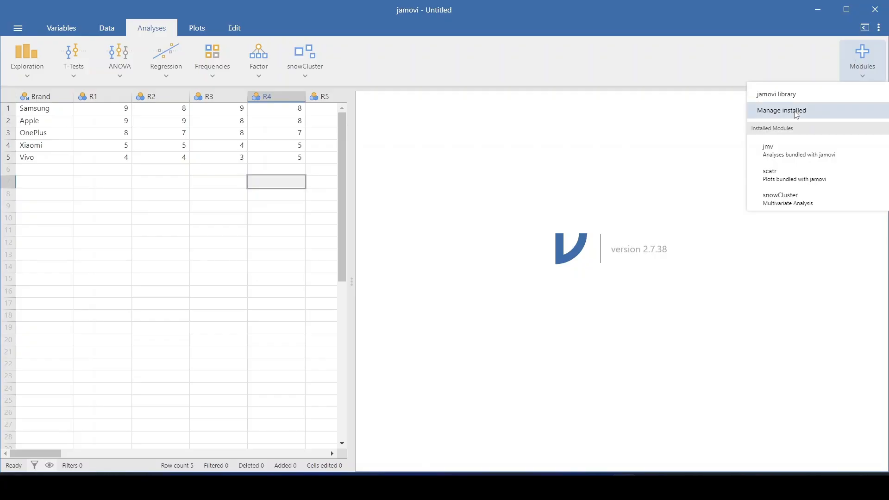
pyautogui.click(793, 99)
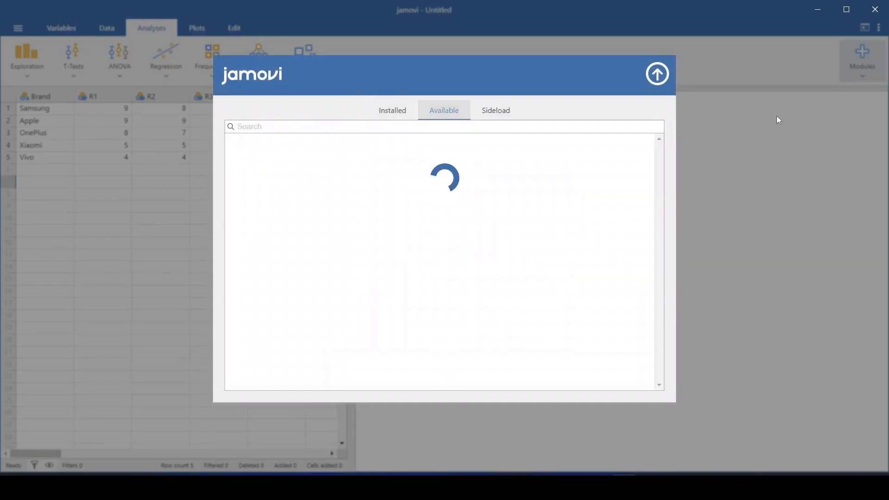
pyautogui.scroll(-10, 443, 336)
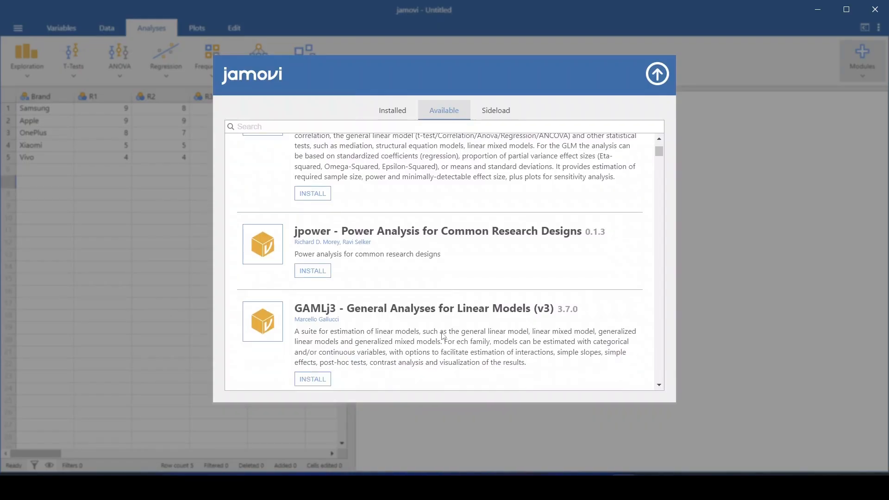
pyautogui.scroll(-10, 444, 336)
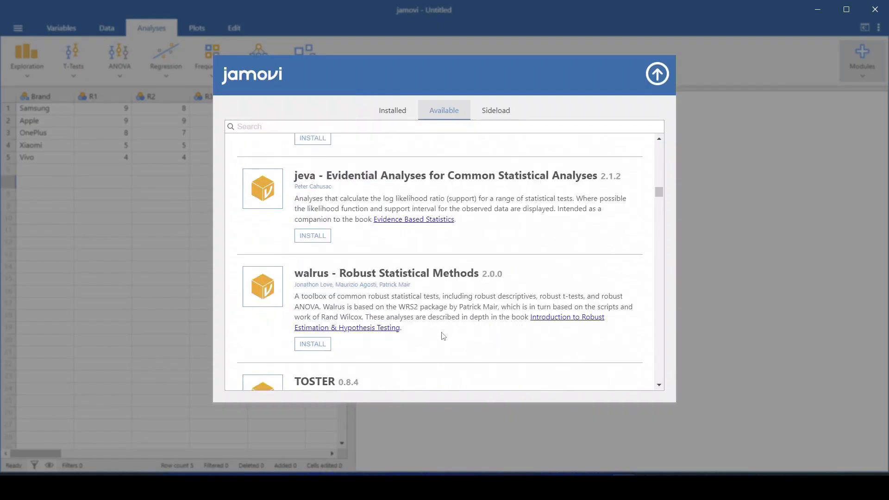
pyautogui.scroll(6, 444, 336)
pyautogui.scroll(6, 443, 336)
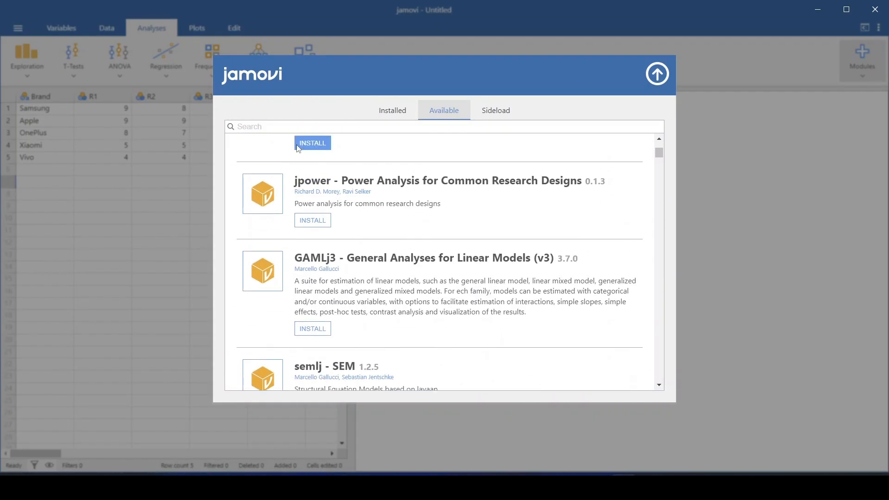
pyautogui.click(303, 128)
pyautogui.scroll(3, 293, 237)
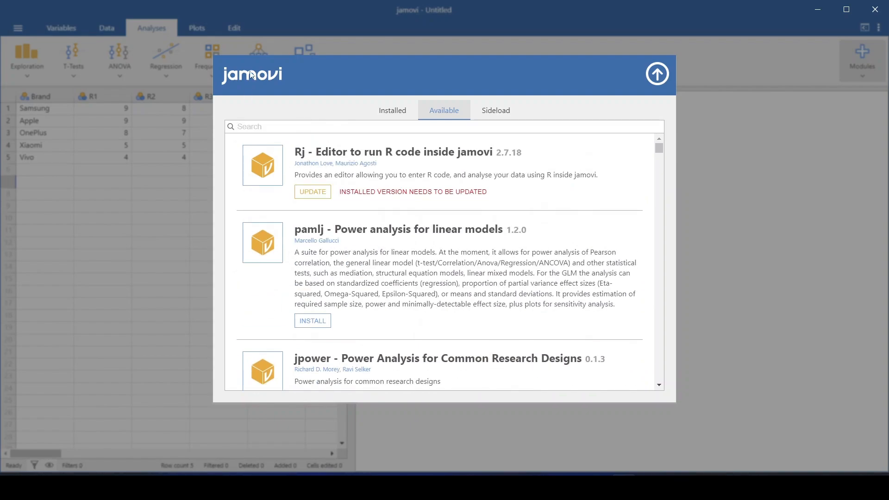
pyautogui.click(261, 125)
pyautogui.write('sn')
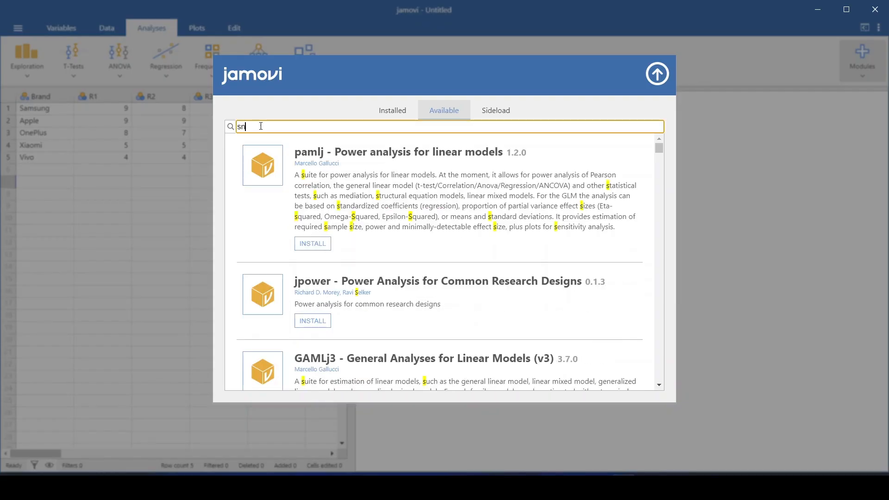
pyautogui.write('owcluster')
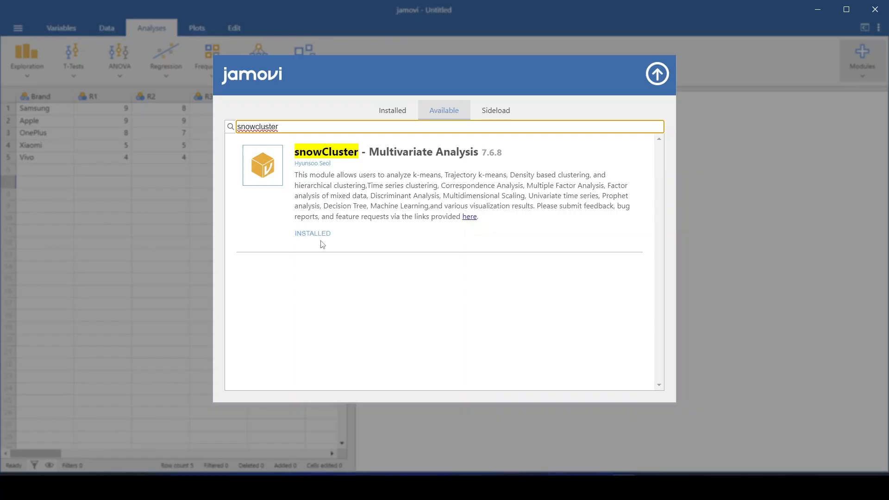
pyautogui.click(662, 77)
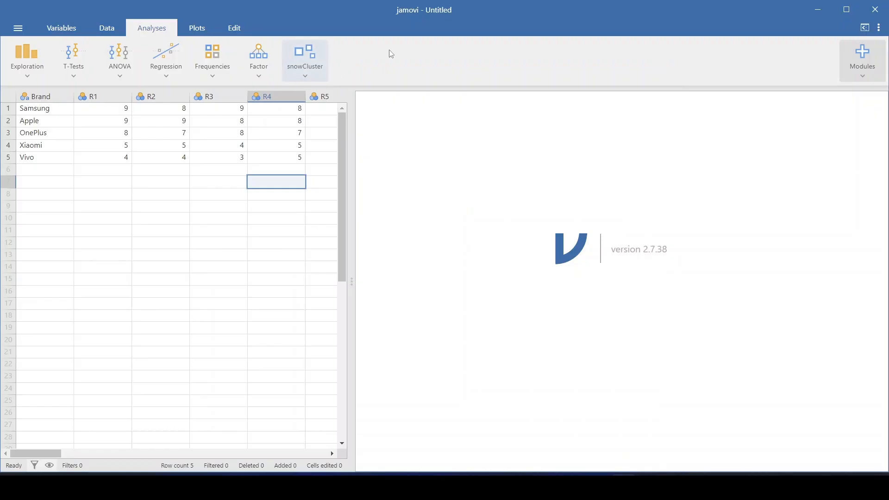
pyautogui.hscroll(7, 315, 227)
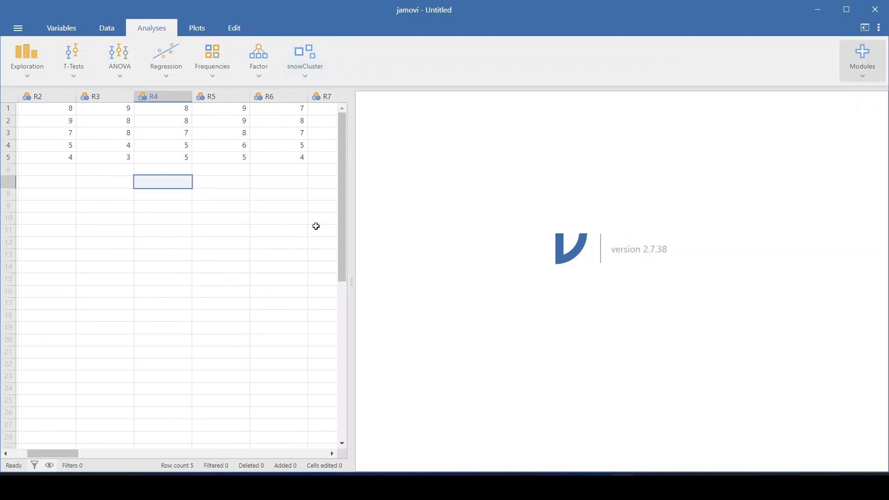
pyautogui.hscroll(-7, 316, 226)
pyautogui.click(198, 250)
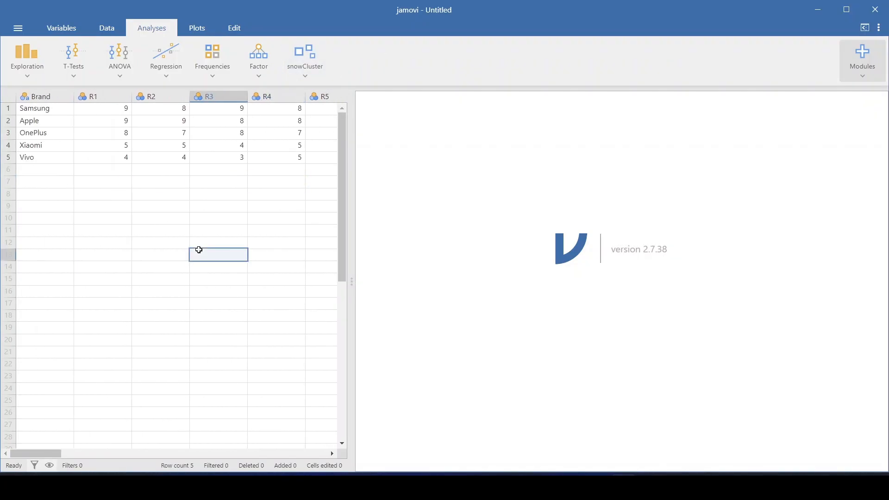
pyautogui.hscroll(2, 293, 307)
pyautogui.hscroll(-2, 293, 307)
pyautogui.click(106, 33)
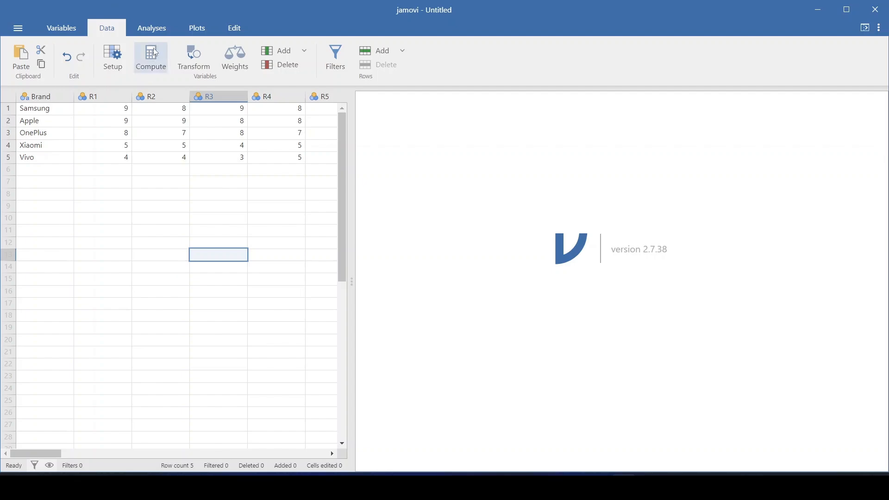
pyautogui.click(151, 28)
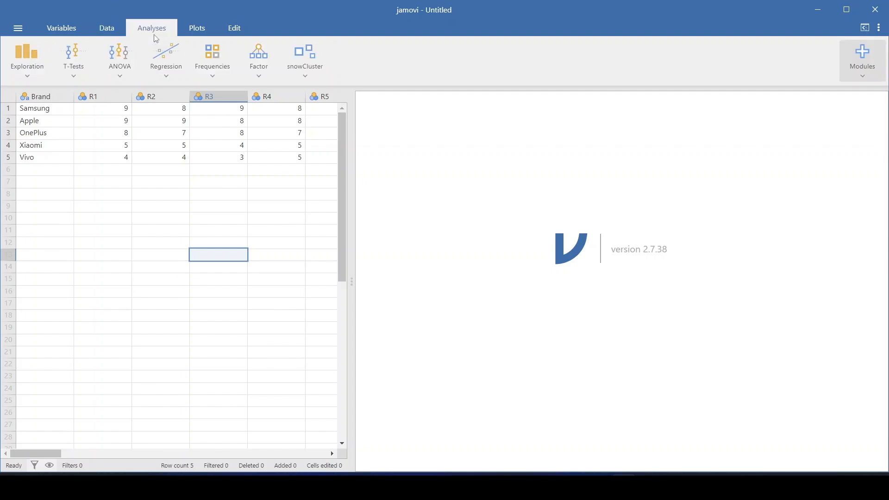
# Start a snowCluster Multidimensional Scaling Plot analysis and assign Brand as the labels variable.
pyautogui.click(316, 72)
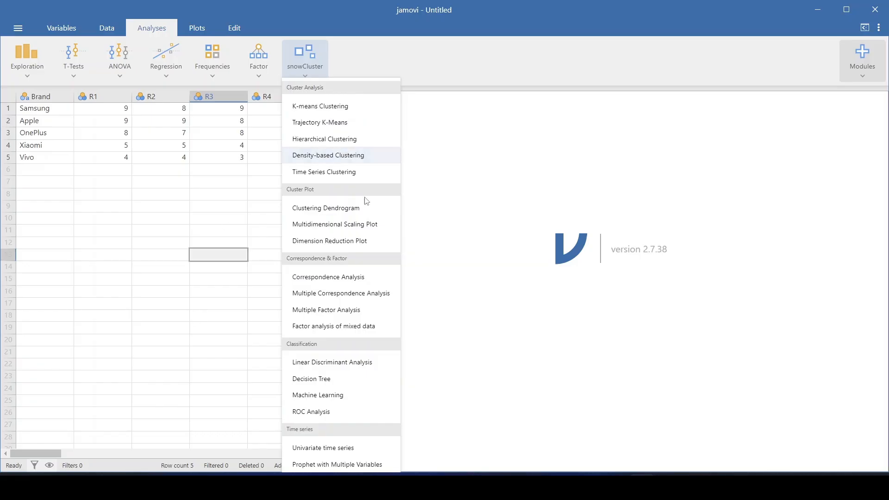
pyautogui.click(357, 230)
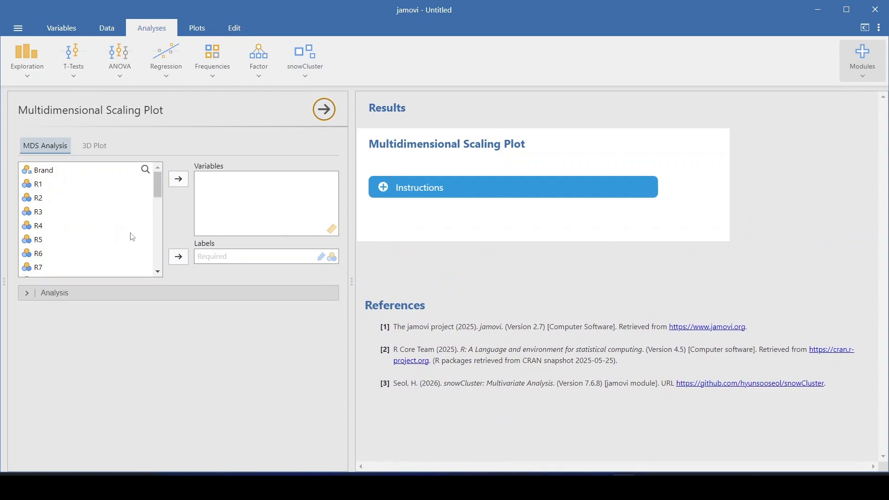
pyautogui.click(66, 174)
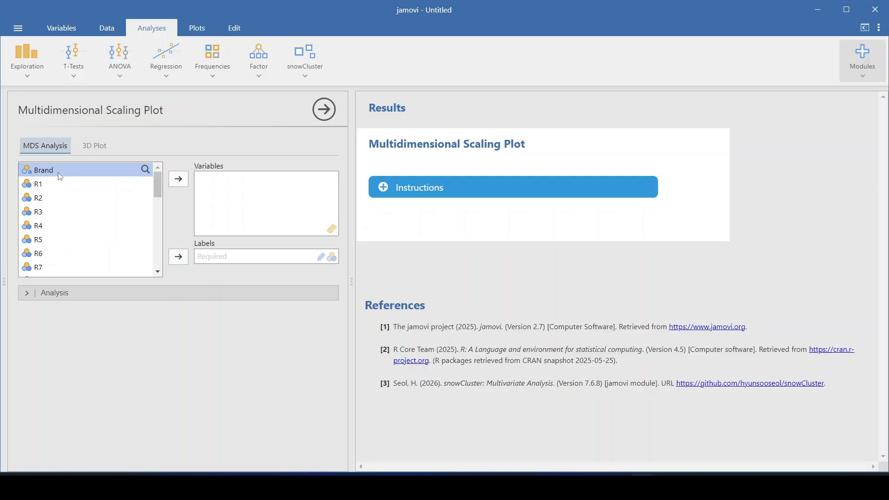
pyautogui.click(182, 260)
# Add all respondent rating variables, from R1 onward, to the analysis variables of the Multidimensional Scaling Plot.
pyautogui.scroll(-5, 104, 250)
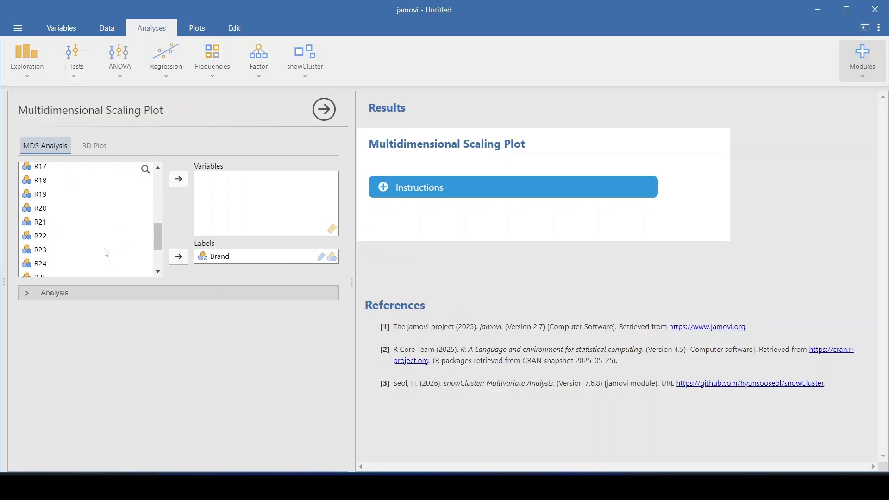
pyautogui.scroll(8, 103, 250)
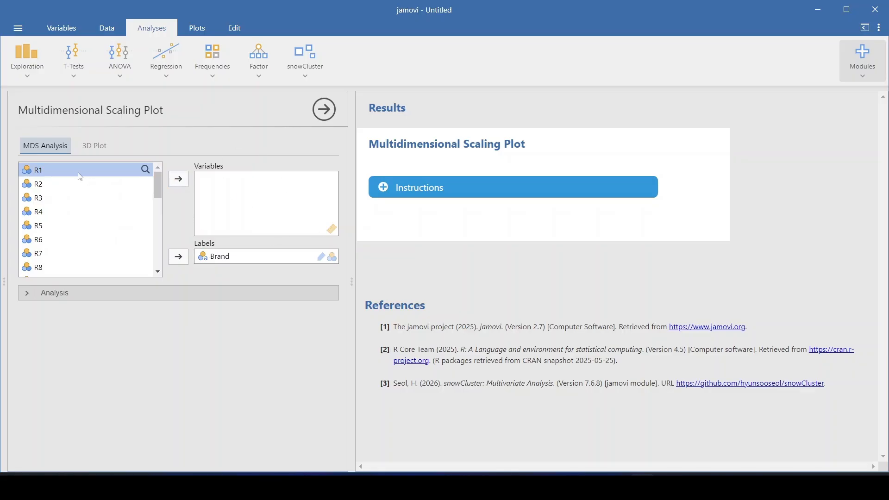
pyautogui.click(188, 184)
pyautogui.click(179, 179)
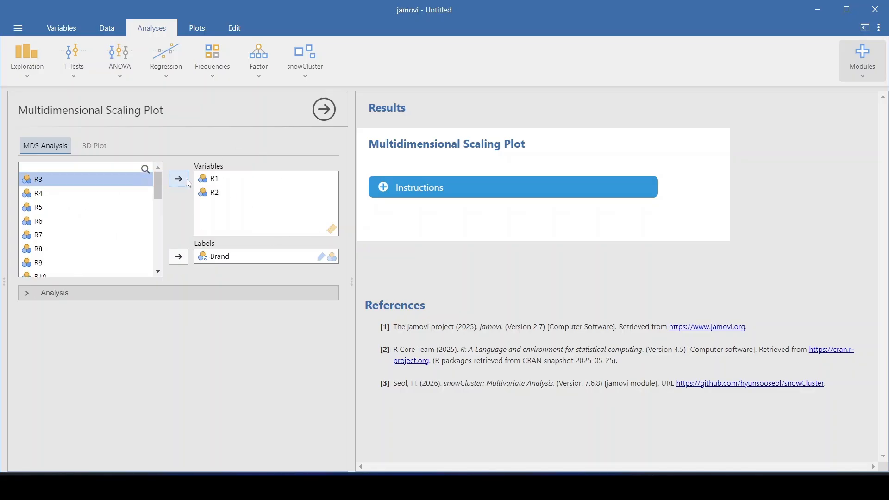
pyautogui.click(179, 179)
pyautogui.click(179, 179)
pyautogui.click(179, 179)
pyautogui.click(179, 179)
pyautogui.click(178, 179)
pyautogui.click(179, 180)
pyautogui.click(179, 179)
pyautogui.click(189, 183)
pyautogui.click(188, 184)
pyautogui.click(189, 184)
pyautogui.click(189, 183)
pyautogui.click(188, 183)
pyautogui.click(188, 183)
pyautogui.click(189, 183)
pyautogui.click(189, 183)
pyautogui.click(179, 179)
pyautogui.click(179, 179)
pyautogui.click(179, 180)
pyautogui.click(179, 179)
pyautogui.click(179, 179)
pyautogui.click(179, 180)
pyautogui.click(179, 179)
pyautogui.click(179, 179)
pyautogui.scroll(-8, 238, 210)
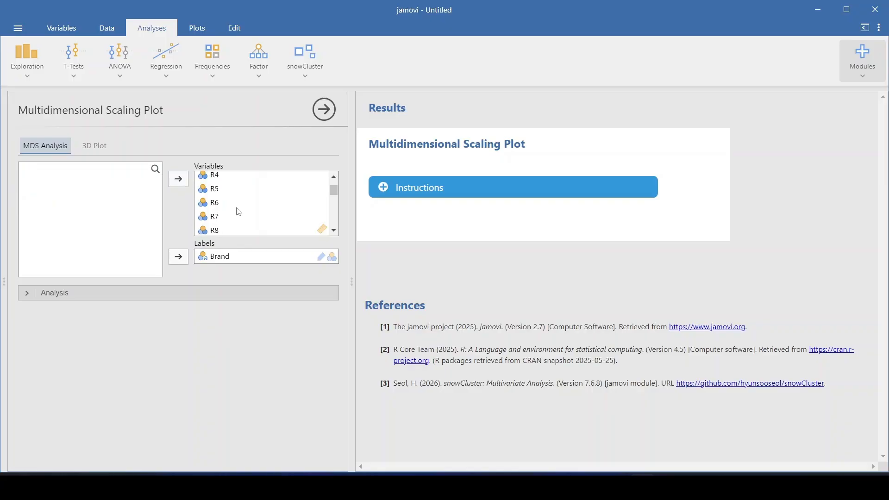
pyautogui.scroll(8, 238, 211)
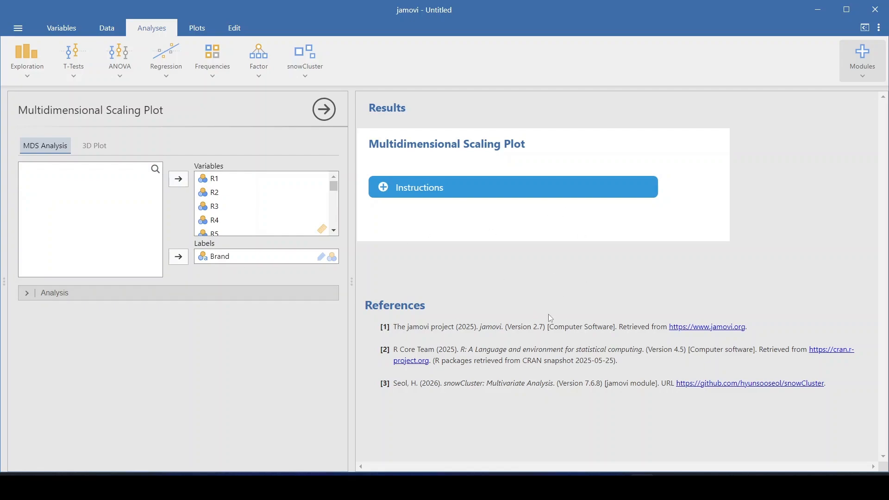
# Keep euclidean as the MDS distance measure and include the MDS Plot in the results.
pyautogui.click(29, 295)
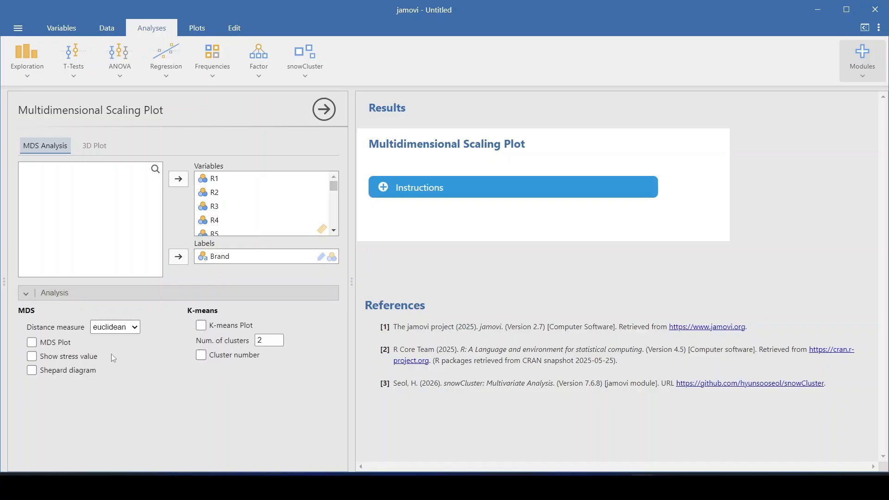
pyautogui.click(133, 333)
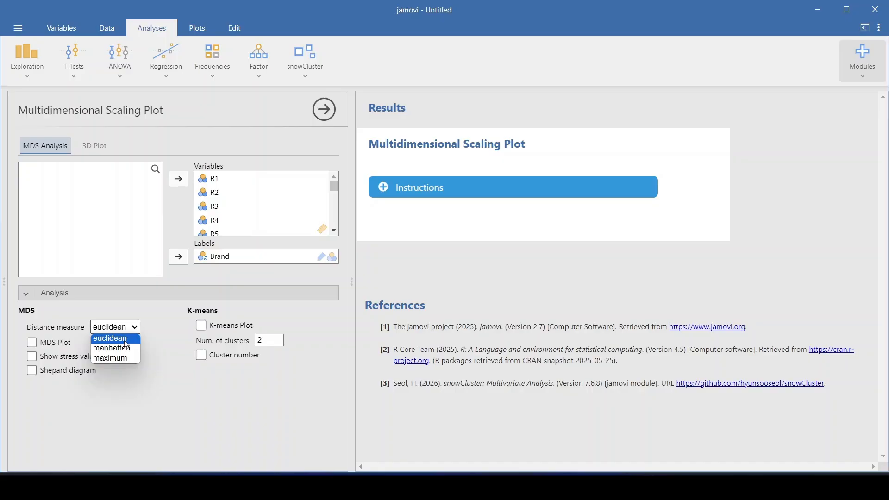
pyautogui.click(126, 342)
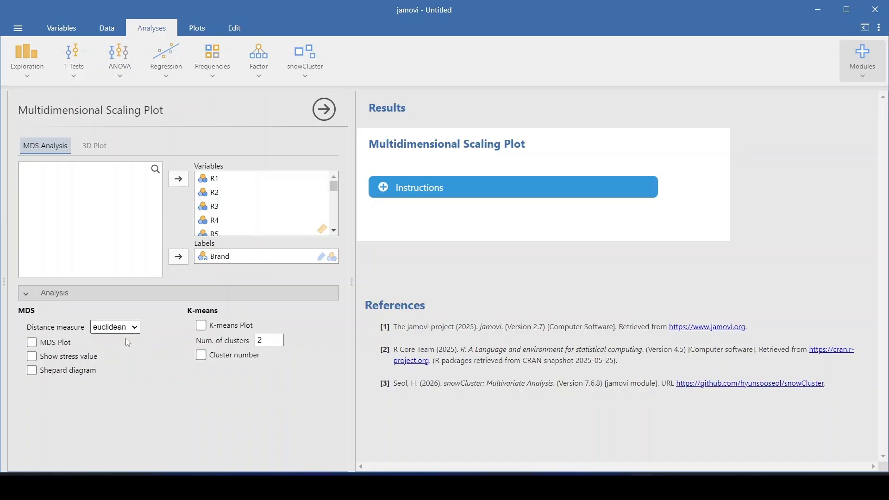
pyautogui.click(31, 343)
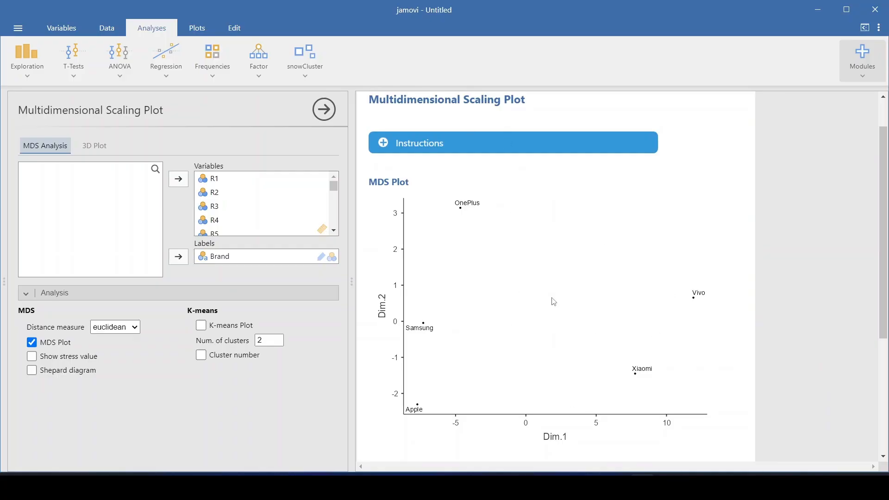
# Switch to the Multidimensional Scaling document in Word, examine the Cola Competitors perceptual map, and return to jamovi.
pyautogui.click(593, 452)
pyautogui.scroll(-10, 490, 319)
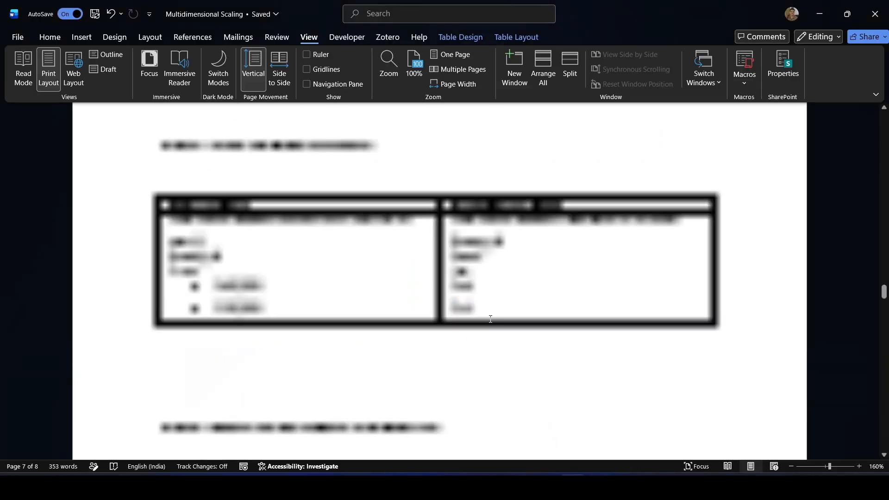
pyautogui.scroll(-15, 490, 319)
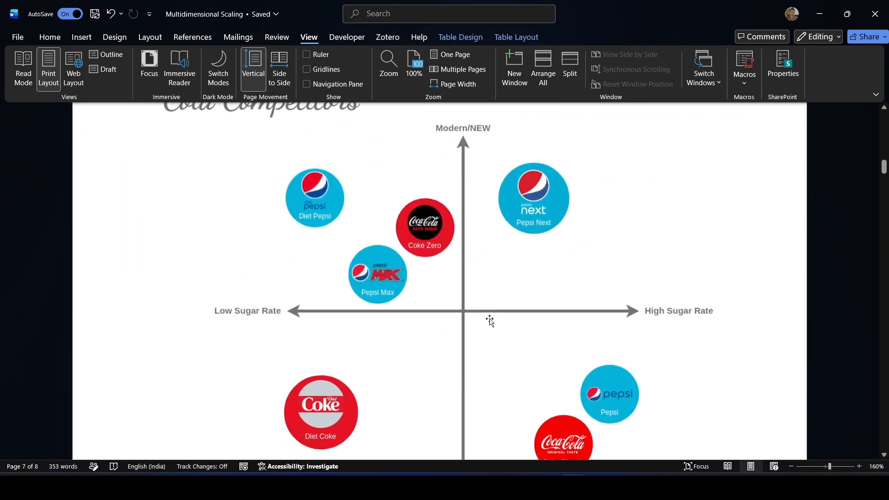
pyautogui.keyDown('ctrl'); pyautogui.scroll(-2, 492, 325); pyautogui.keyUp('ctrl')
pyautogui.scroll(3, 462, 250)
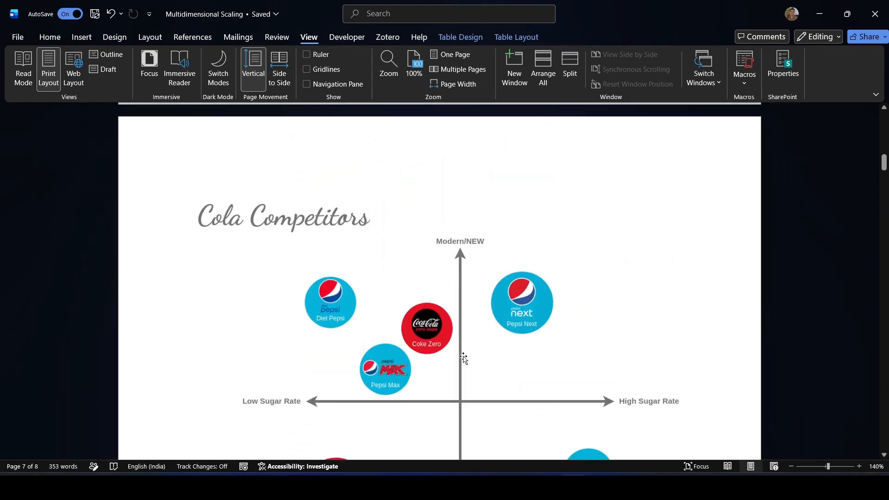
pyautogui.scroll(-2, 463, 356)
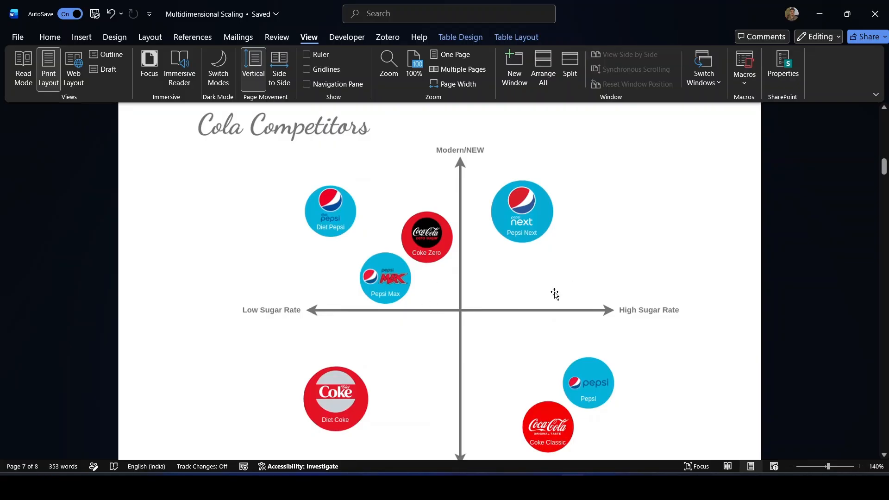
pyautogui.scroll(-2, 493, 350)
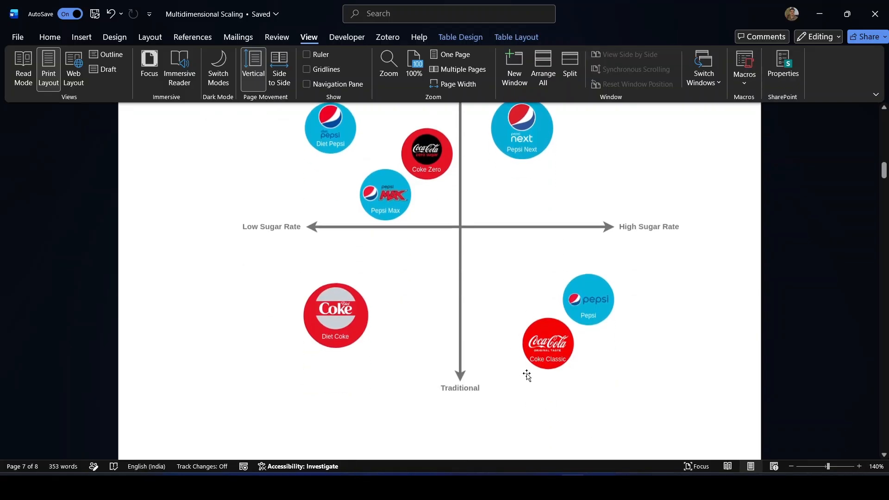
pyautogui.click(623, 486)
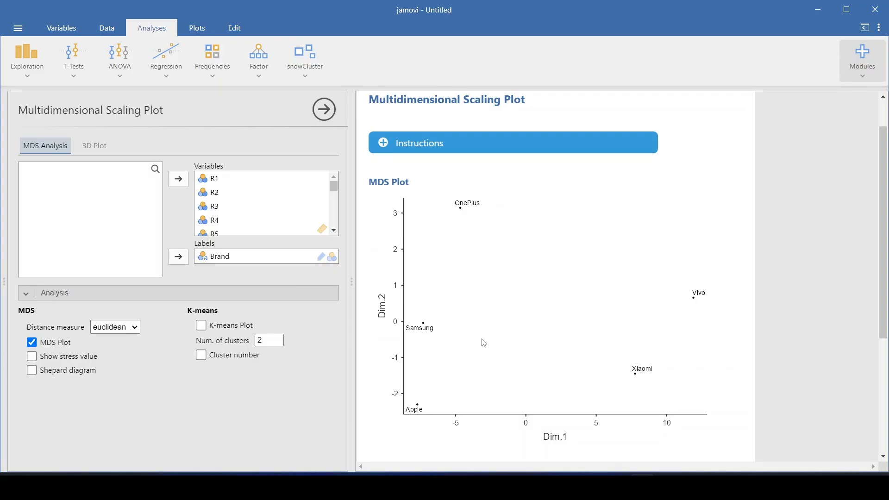
# Add the stress value and the Shepard diagram to the multidimensional scaling results and look through the output.
pyautogui.scroll(1, 482, 339)
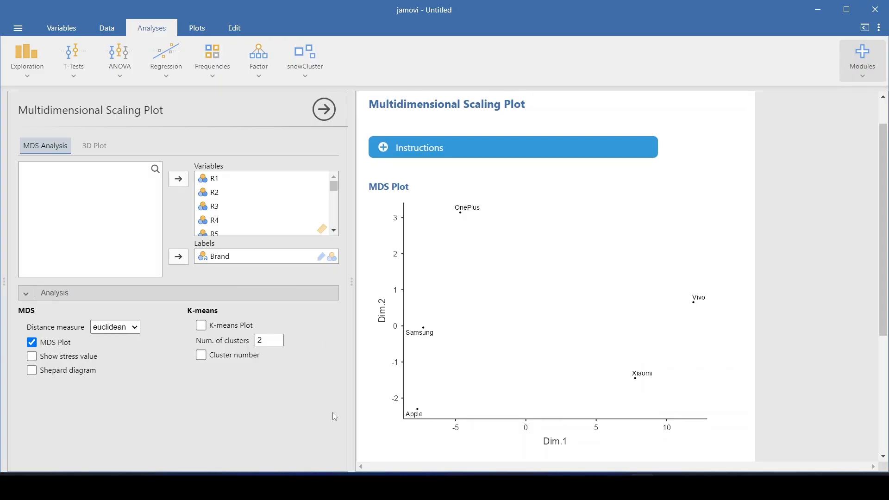
pyautogui.click(32, 358)
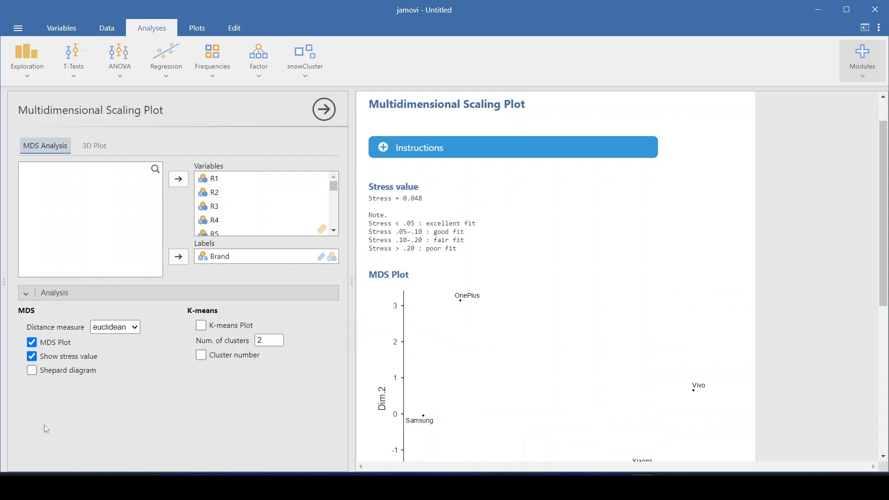
pyautogui.click(35, 374)
pyautogui.scroll(-8, 451, 388)
pyautogui.scroll(10, 452, 387)
pyautogui.scroll(-2, 451, 387)
pyautogui.scroll(-2, 451, 387)
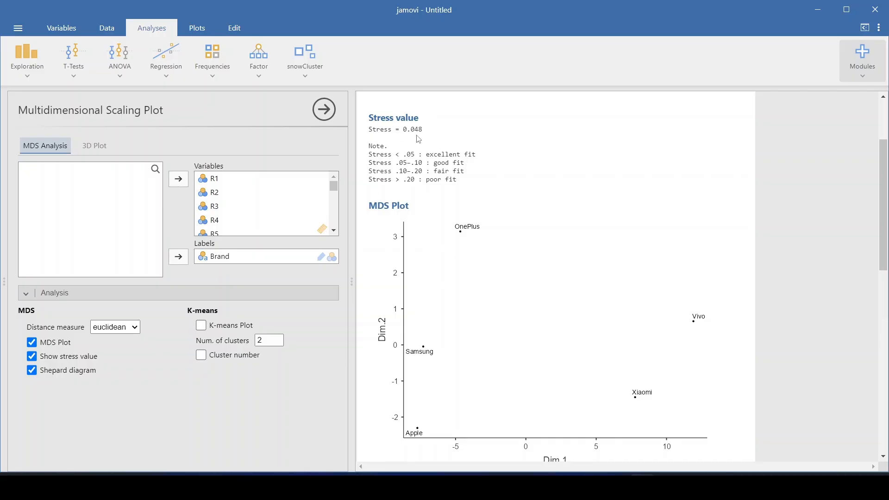
# Consult the Step 6 stress goodness-of-fit table in the Word document, and return to jamovi to examine the stress value and MDS plot.
pyautogui.click(574, 485)
pyautogui.scroll(-20, 406, 299)
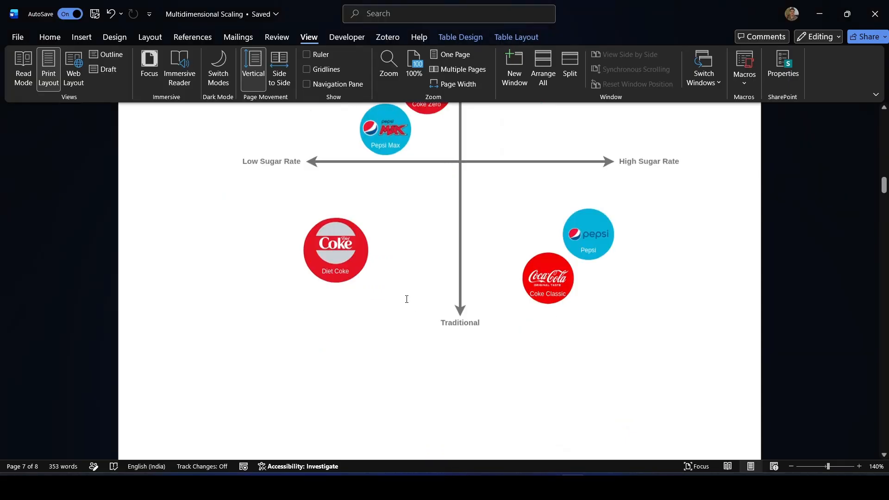
pyautogui.scroll(5, 406, 300)
pyautogui.scroll(-1, 317, 318)
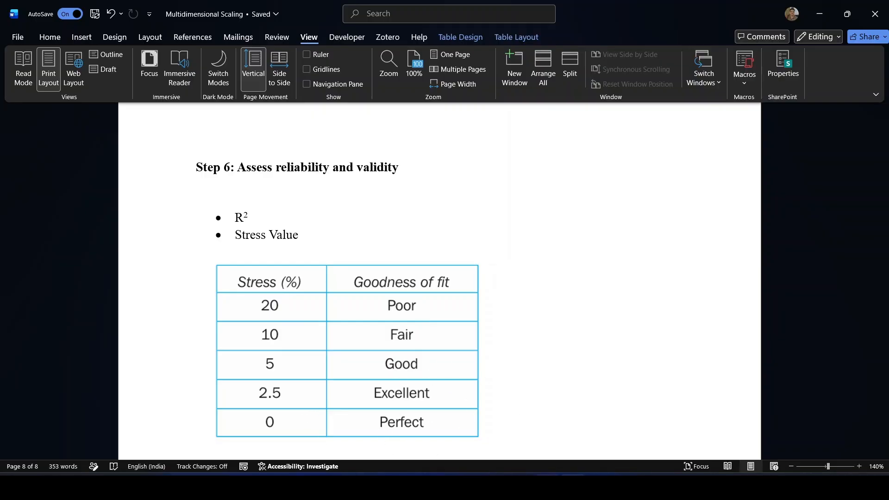
pyautogui.click(623, 487)
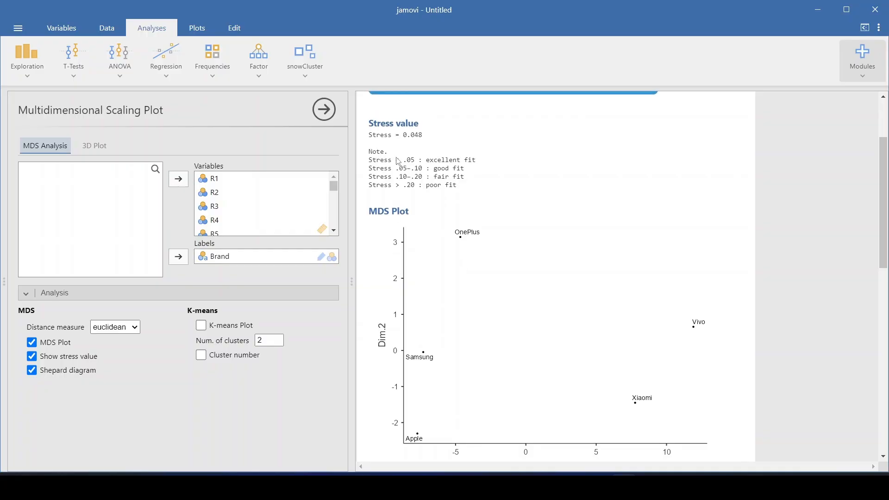
pyautogui.scroll(1, 398, 162)
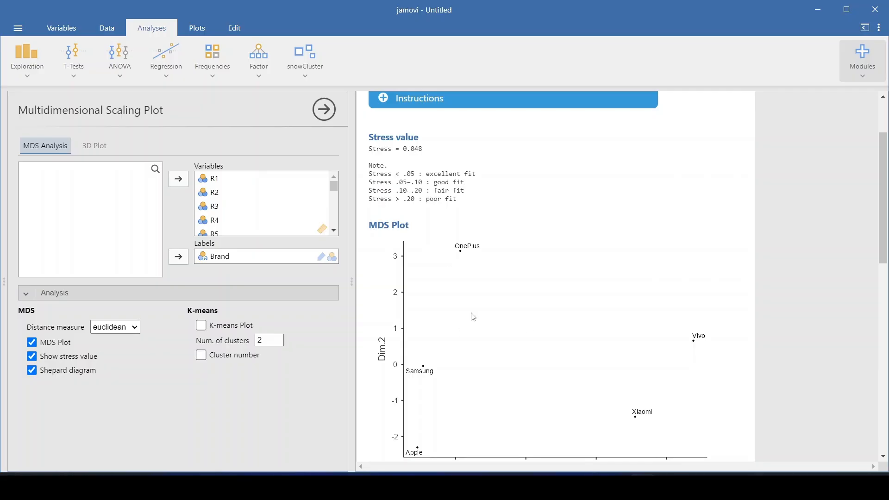
pyautogui.scroll(-1, 473, 317)
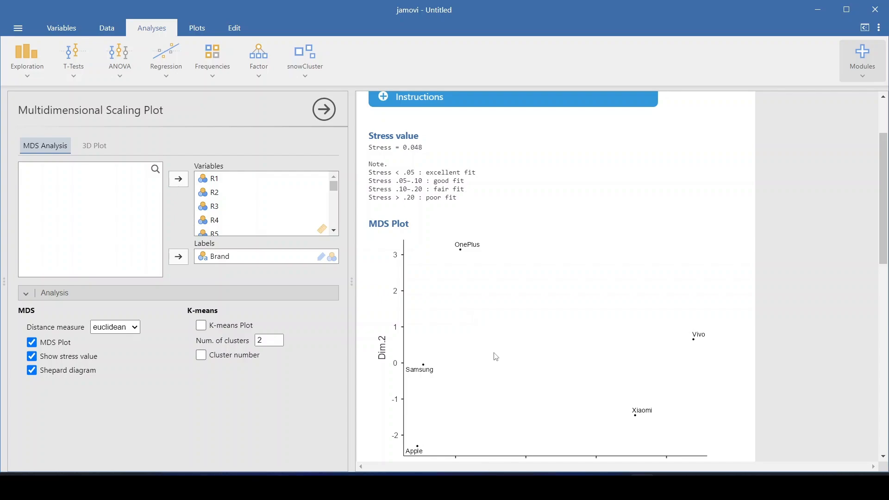
pyautogui.scroll(-1, 511, 351)
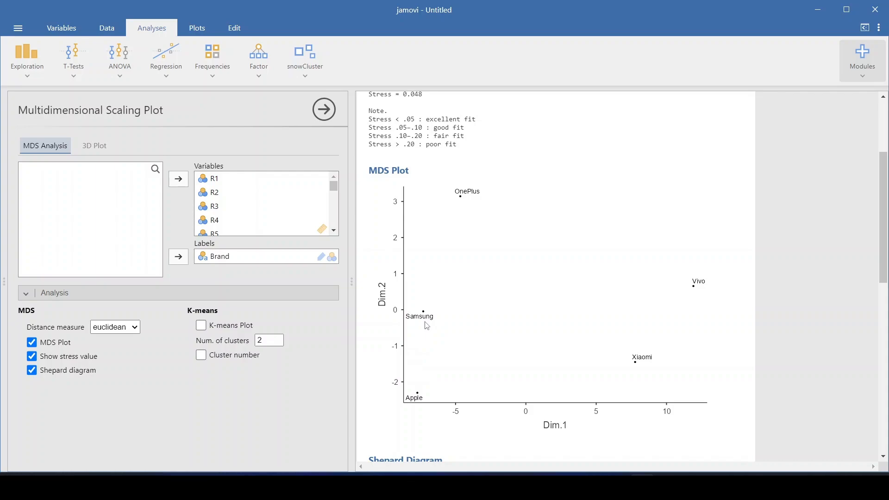
# Compare the Samsung and Apple ratings across the respondent columns in the data with their positions on the MDS plot.
pyautogui.click(106, 29)
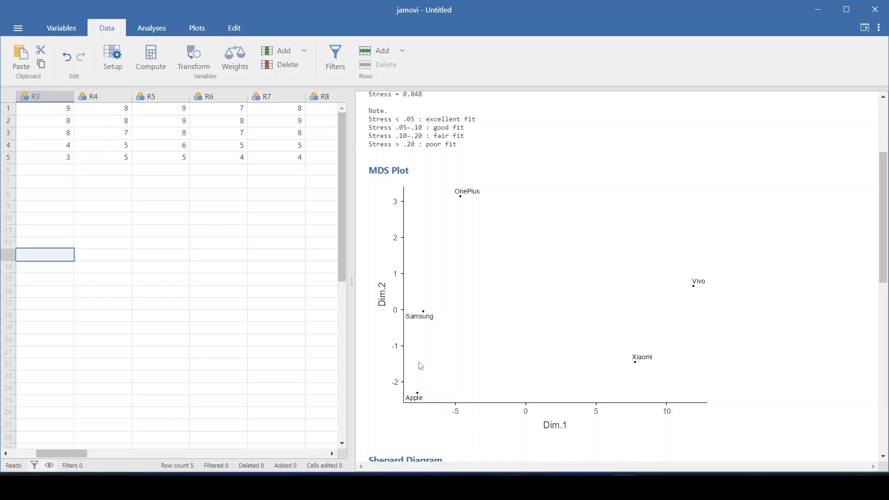
pyautogui.hscroll(-3, 221, 334)
pyautogui.hscroll(-2, 222, 335)
pyautogui.click(131, 111)
pyautogui.moveTo(132, 111); pyautogui.dragTo(193, 119)
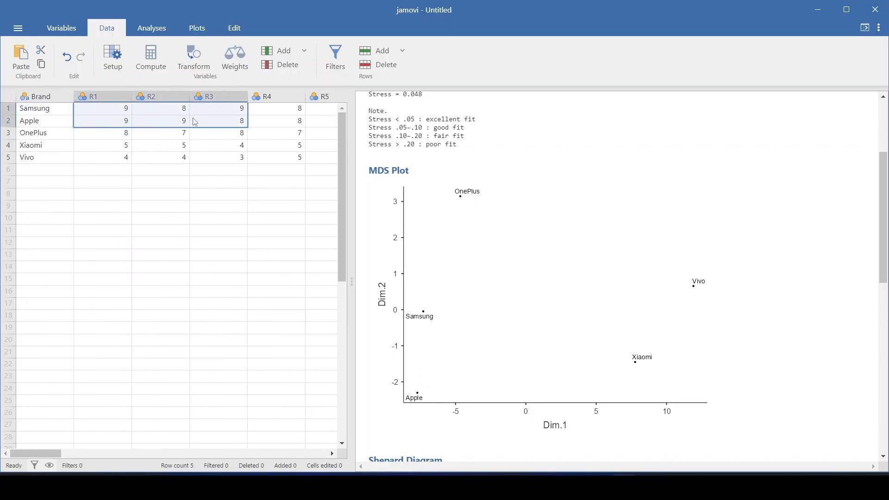
pyautogui.click(123, 106)
pyautogui.click(127, 121)
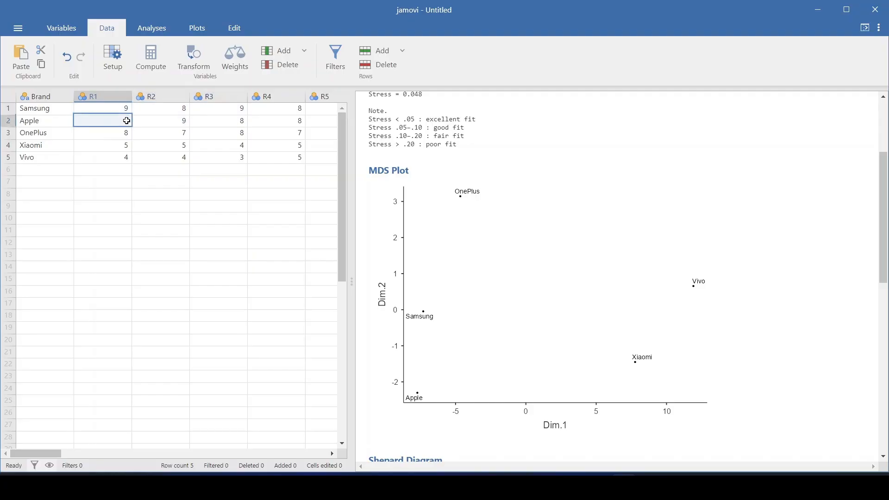
pyautogui.moveTo(139, 111); pyautogui.dragTo(167, 123)
pyautogui.hscroll(-8, 168, 123)
pyautogui.hscroll(5, 113, 161)
pyautogui.hscroll(2, 217, 156)
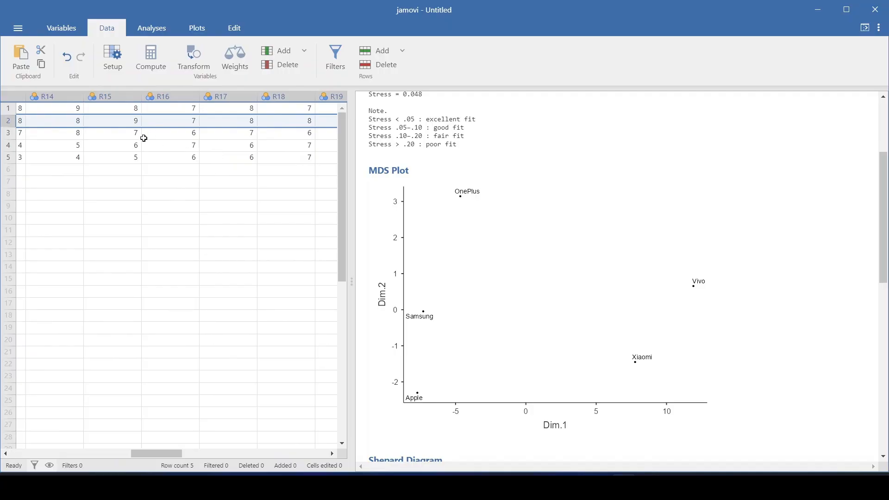
# Check the Samsung and Apple ratings in the remaining respondent columns from R14 onward, and return to the Brand column.
pyautogui.hscroll(2, 200, 140)
pyautogui.hscroll(8, 259, 146)
pyautogui.hscroll(-20, 259, 146)
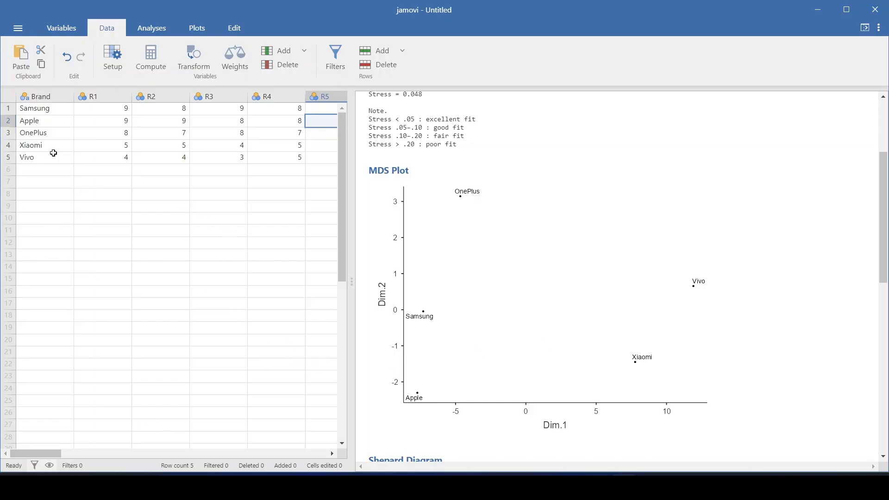
# Compare the Xiaomi and Vivo ratings across respondent columns R1 to R30 with their positions on the MDS plot.
pyautogui.hscroll(1, 158, 140)
pyautogui.moveTo(107, 143); pyautogui.dragTo(323, 162)
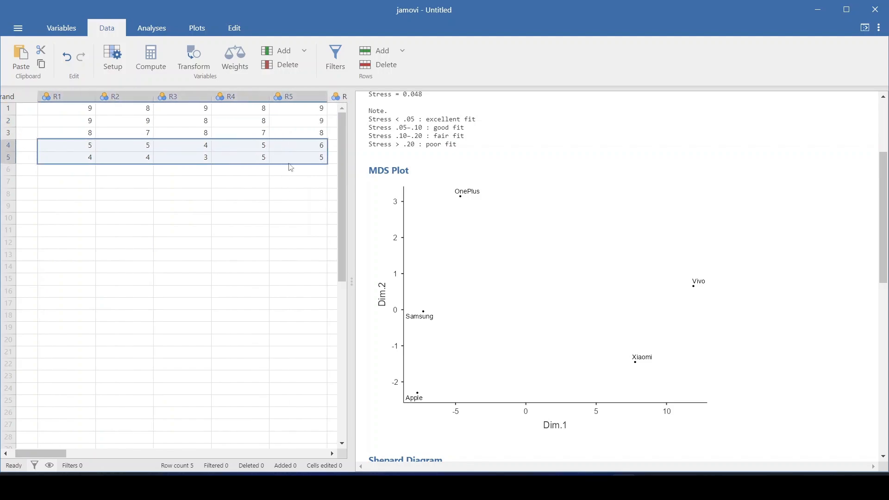
pyautogui.hscroll(6, 291, 168)
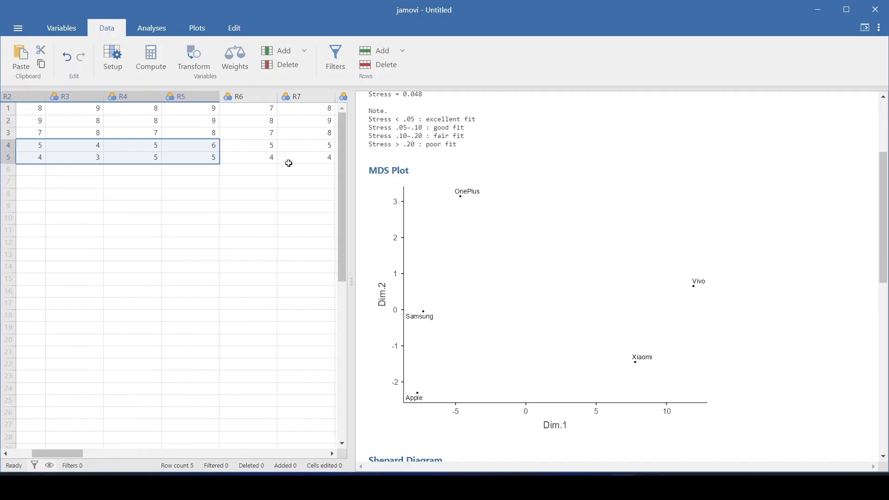
pyautogui.hscroll(7, 288, 163)
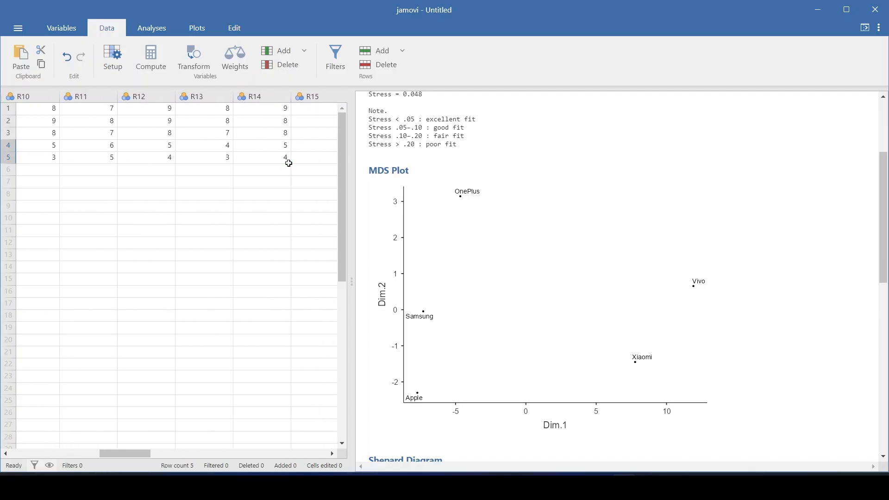
pyautogui.hscroll(2, 289, 163)
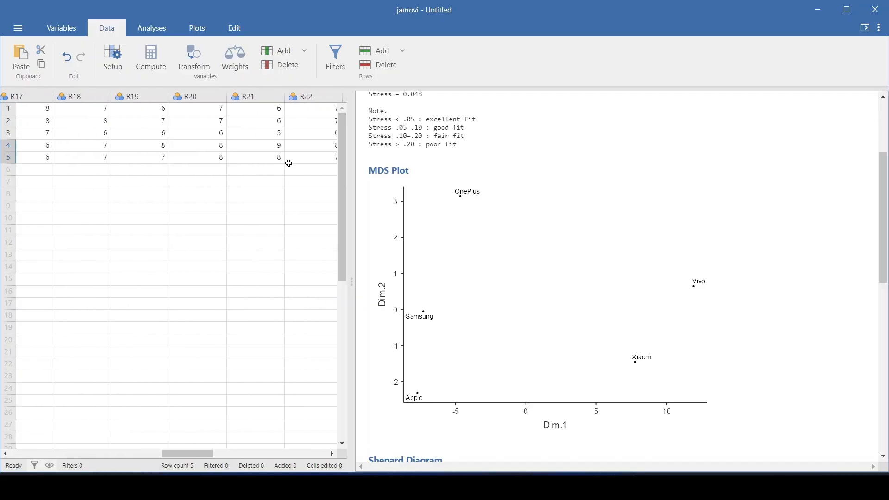
pyautogui.hscroll(-1, 289, 163)
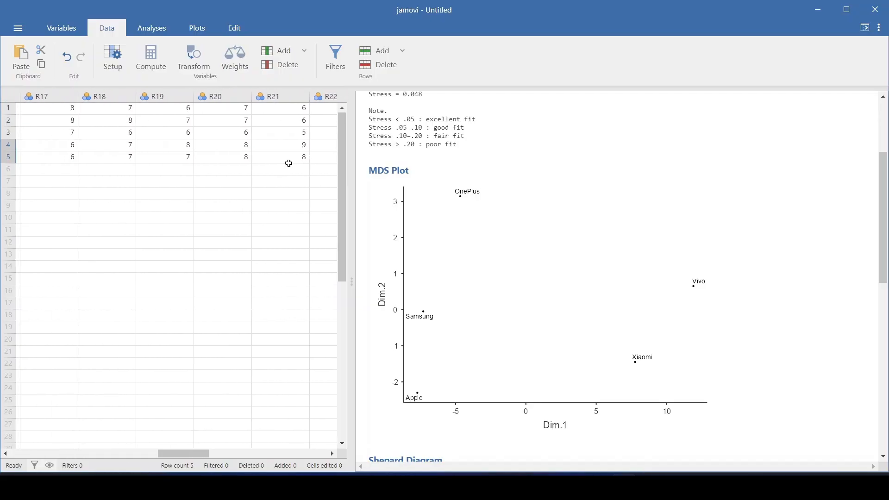
pyautogui.hscroll(6, 234, 157)
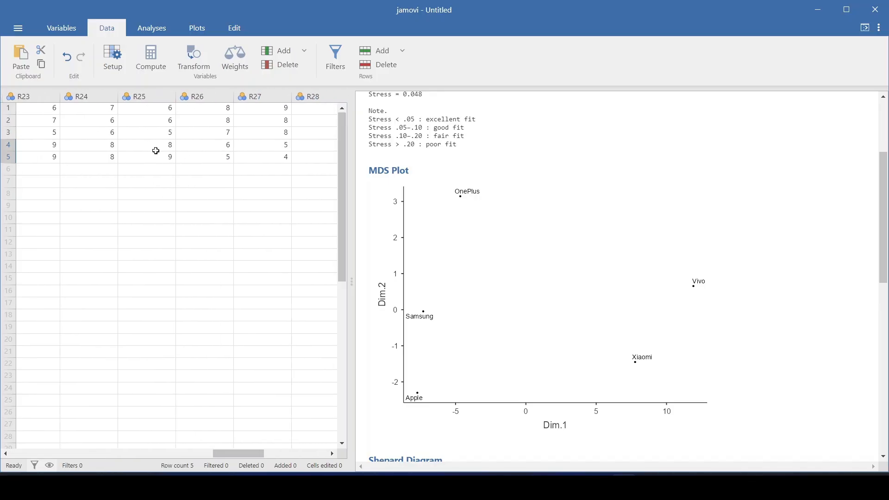
pyautogui.moveTo(151, 147); pyautogui.dragTo(159, 167)
pyautogui.hscroll(-1, 153, 165)
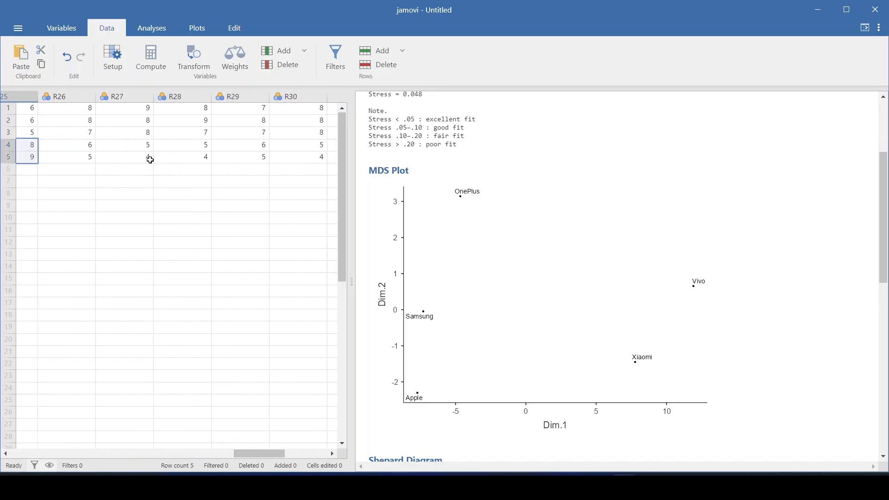
pyautogui.hscroll(-20, 151, 160)
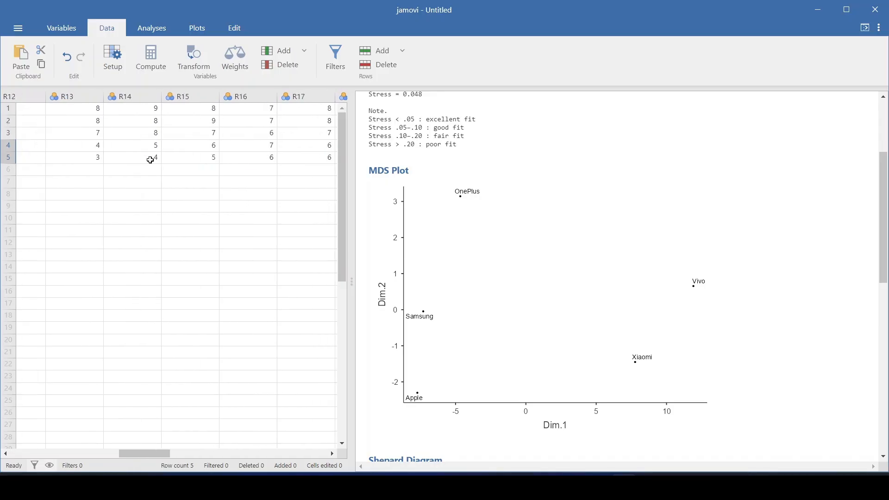
pyautogui.hscroll(20, 151, 160)
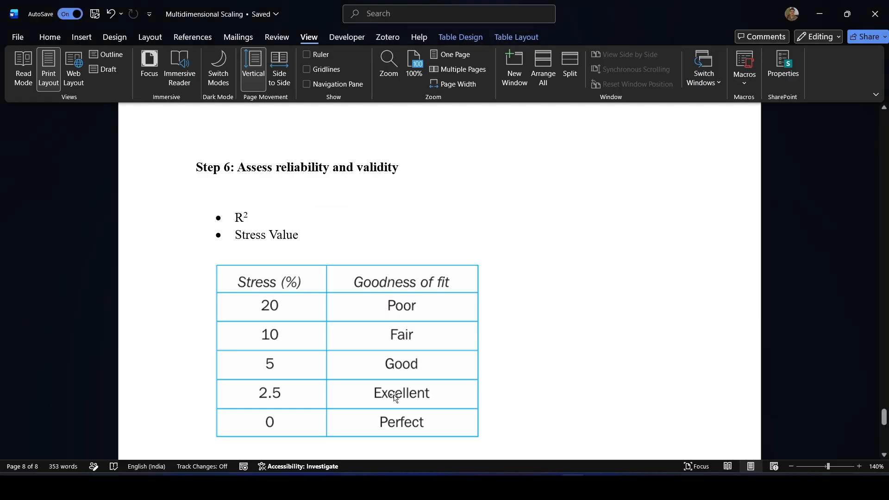
# Switch to the Multidimensional Scaling document in Word, read the notes on interpreting nearby, far away and isolated brands and empty space, and return to jamovi.
pyautogui.scroll(-10, 394, 395)
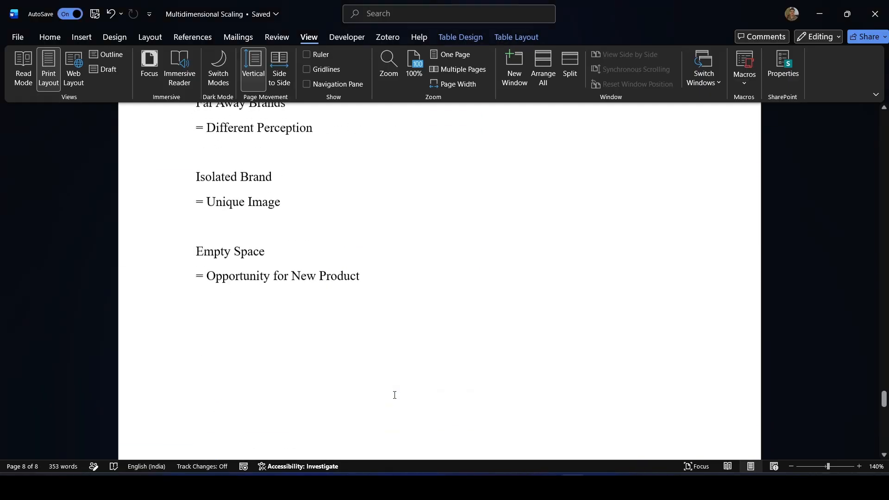
pyautogui.scroll(3, 394, 394)
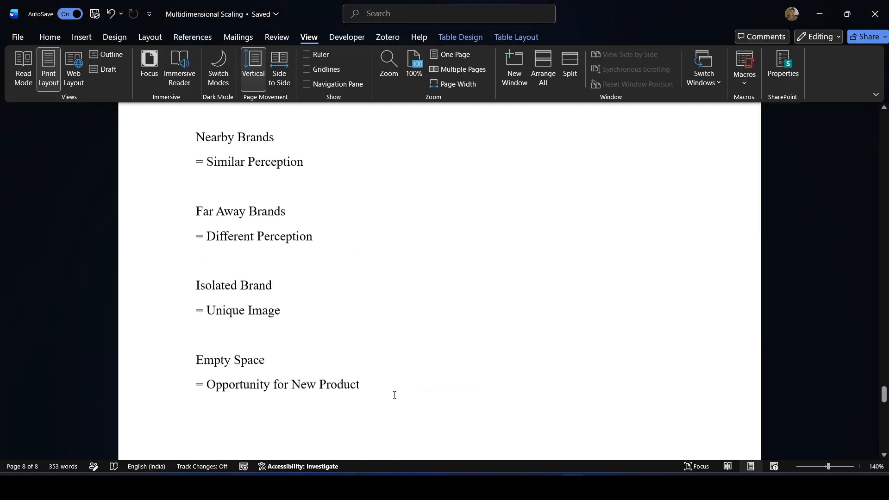
pyautogui.tripleClick(344, 333)
pyautogui.click(344, 334)
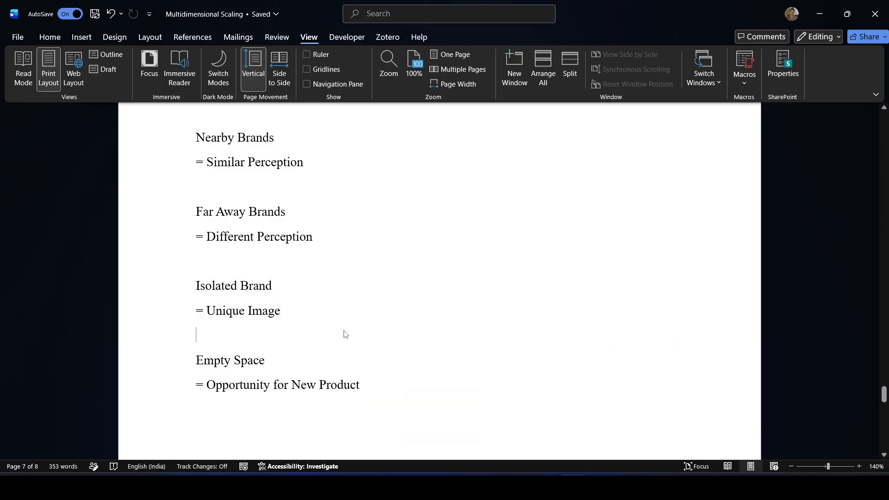
pyautogui.click(622, 419)
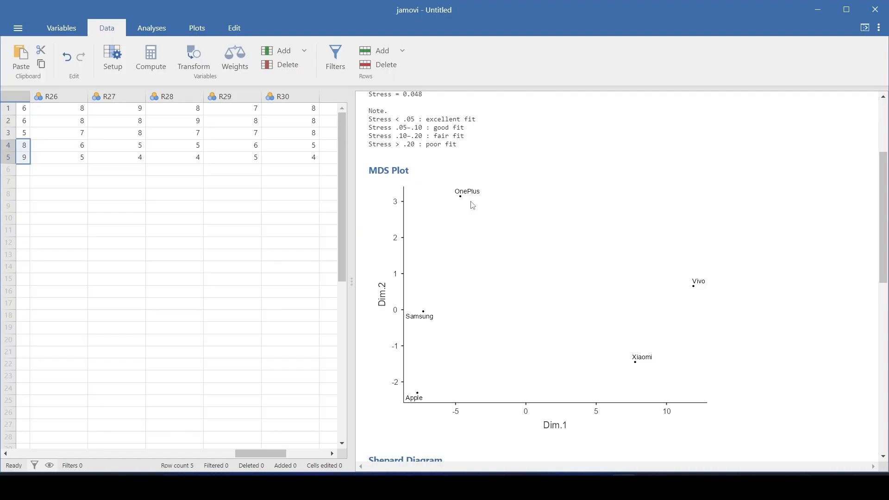
# Go back to the first respondent columns and highlight the OnePlus and Xiaomi ratings from R2 onward for comparison with the MDS plot.
pyautogui.hscroll(-10, 236, 192)
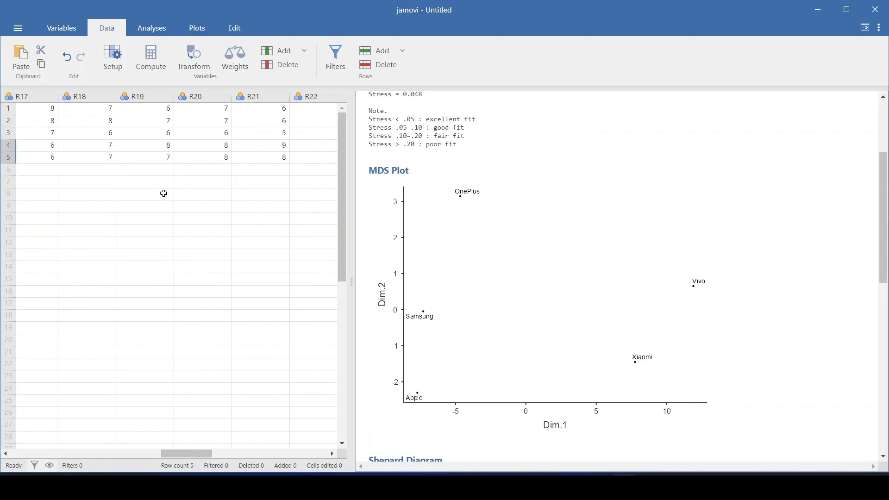
pyautogui.hscroll(-10, 163, 193)
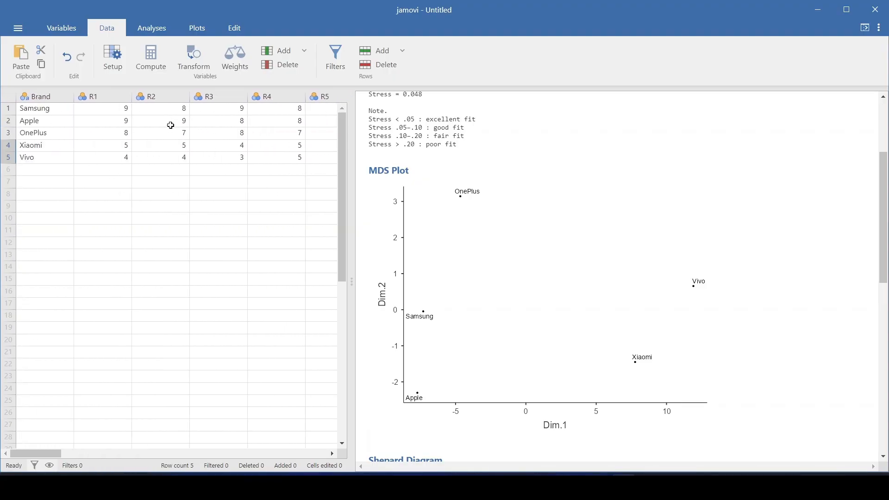
pyautogui.click(151, 134)
pyautogui.moveTo(152, 133); pyautogui.dragTo(65, 137)
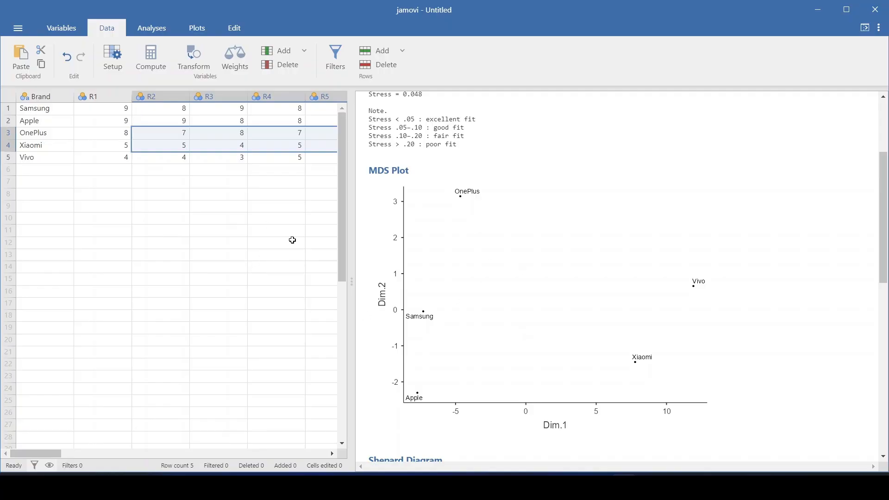
# Review the stress value with its fit guidelines and the brand positions on the MDS plot once more.
pyautogui.scroll(3, 491, 275)
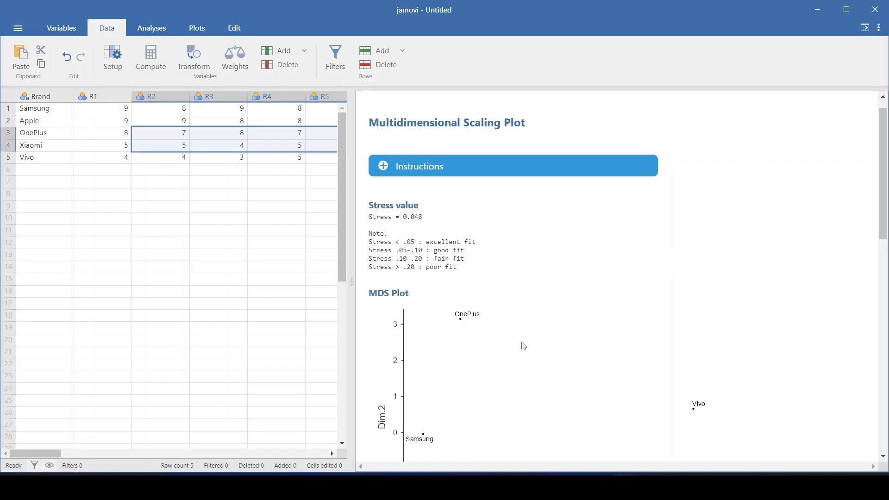
pyautogui.scroll(-3, 524, 346)
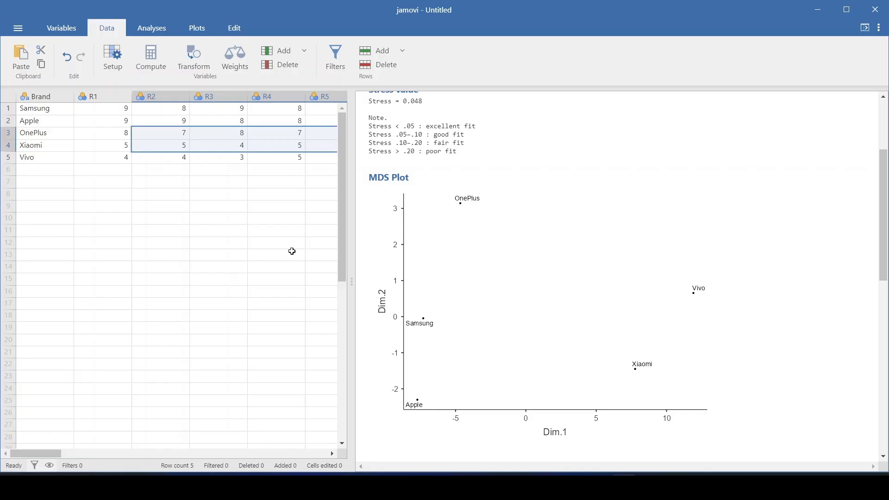
pyautogui.moveTo(343, 250)
pyautogui.mouseDown()
pyautogui.moveTo(344, 351)
pyautogui.moveTo(349, 240)
pyautogui.mouseUp()
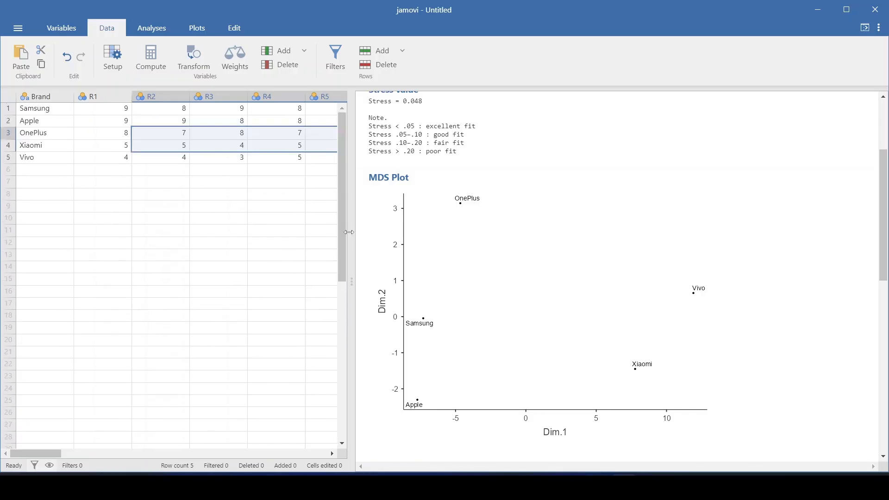